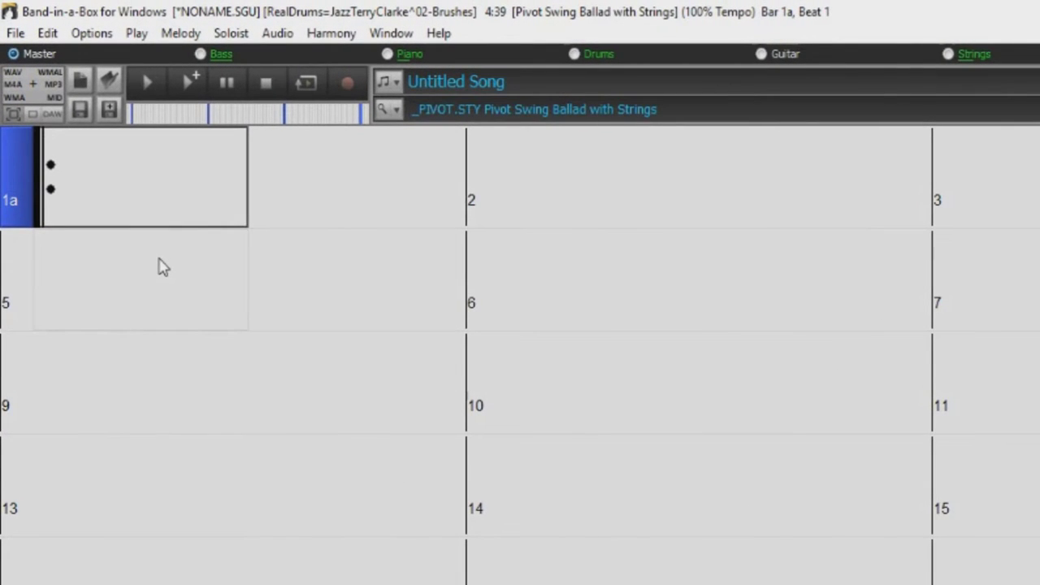
- Keep C at the start of bar 1 and add F on beat 3
key(Right)
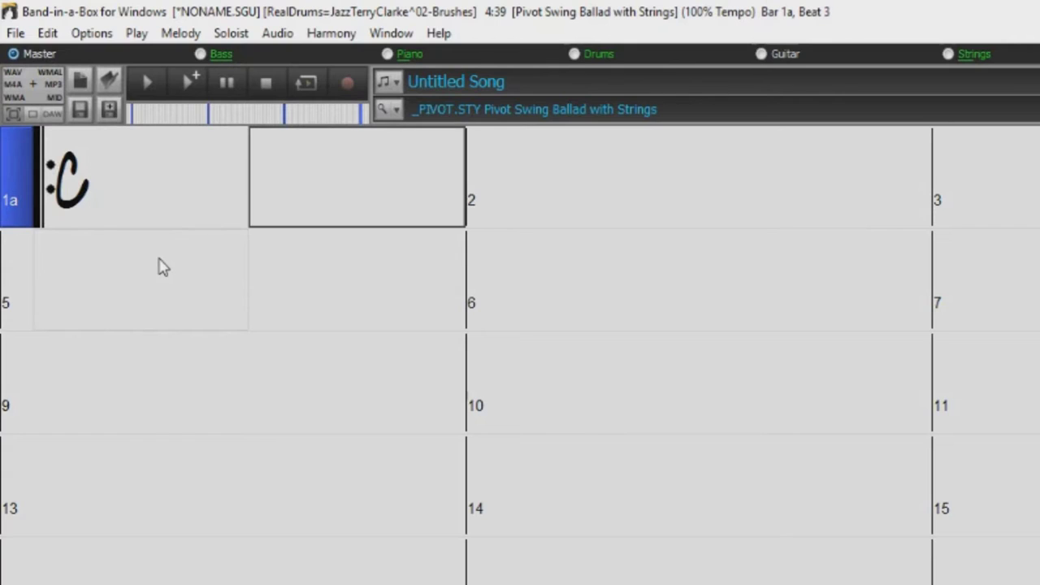
text(F)
key(Return)
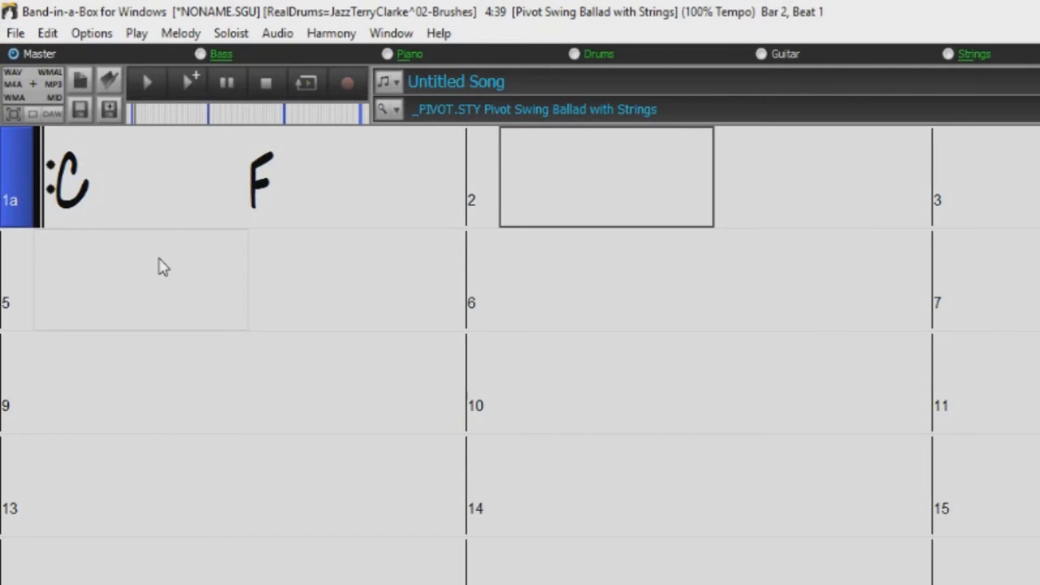
- Enter Dm in bar 2 and Dmaj on beat 3, retyping after 'Dmajor' is rejected
text(Dm)
key(Return)
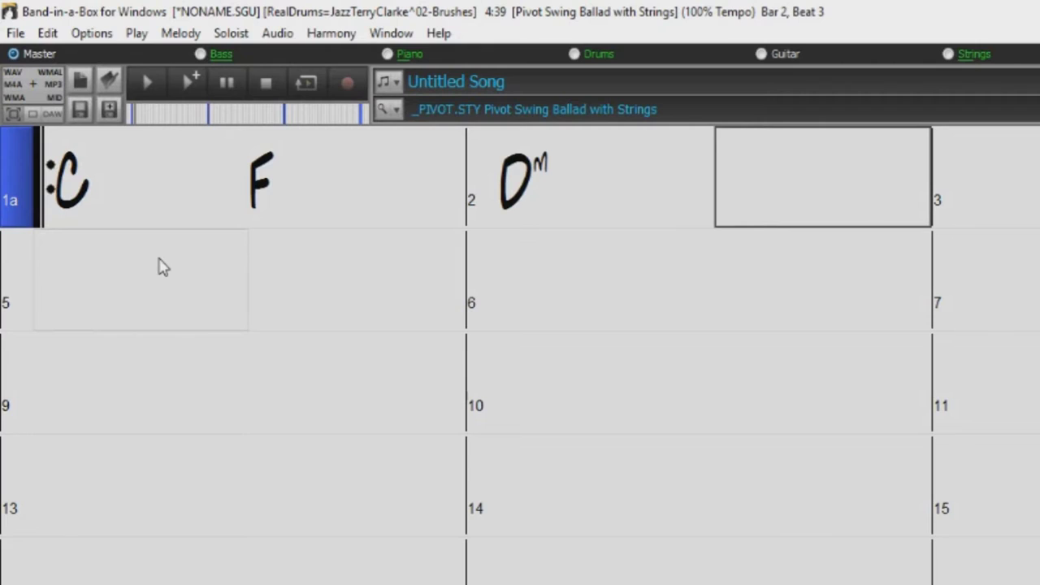
text(D)
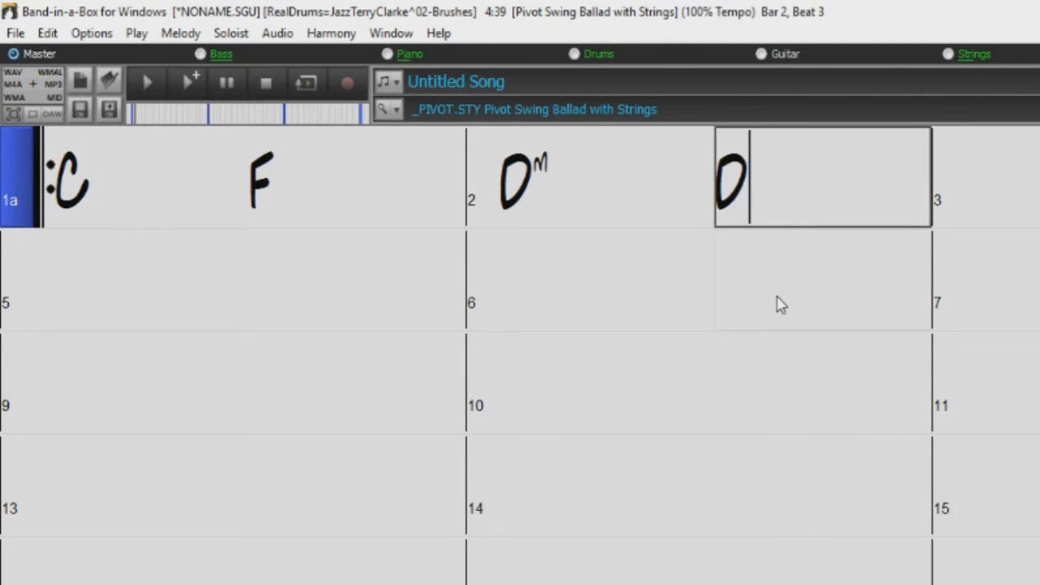
text(major)
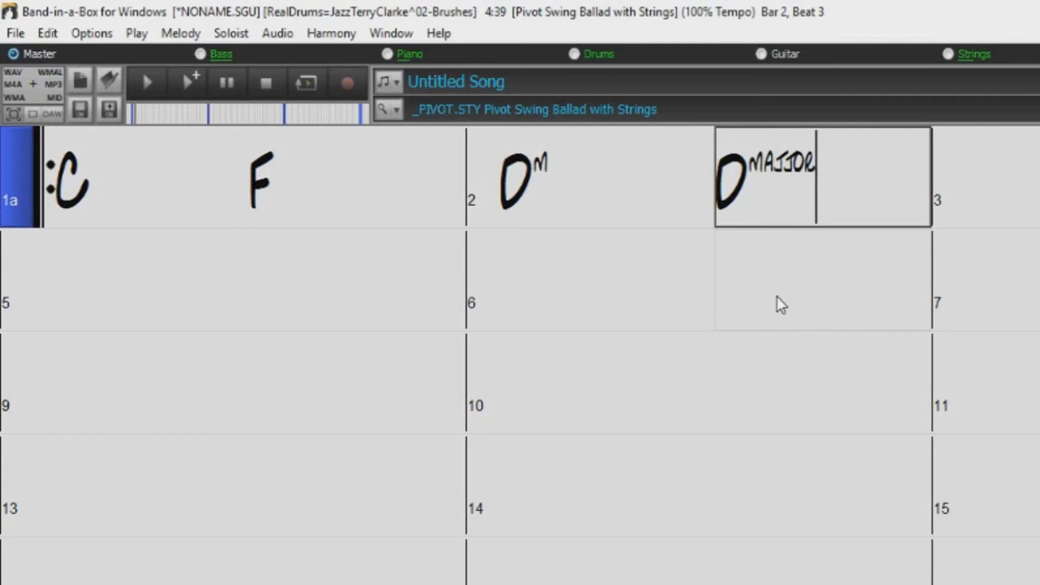
key(Return)
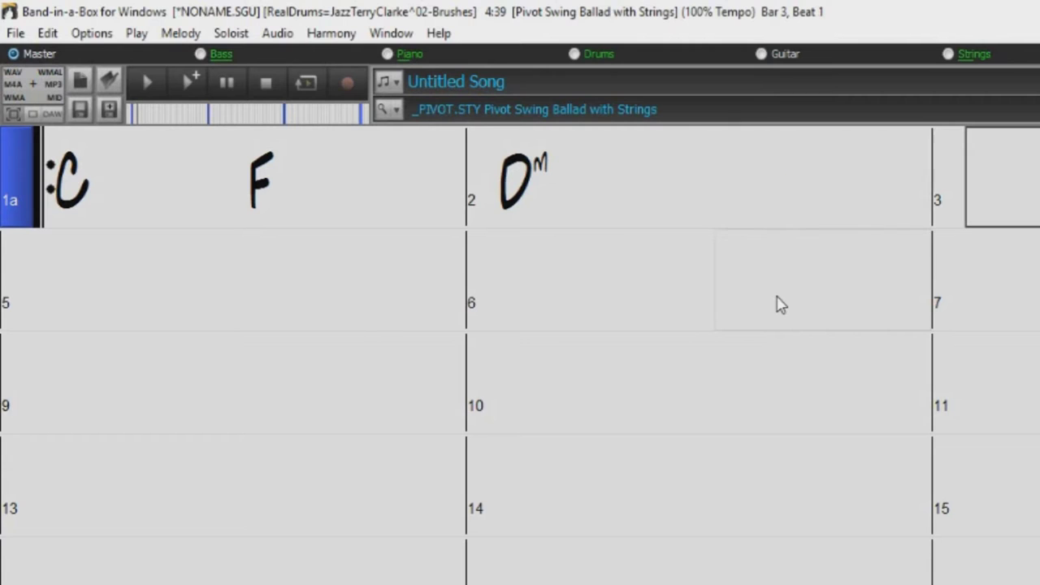
key(Left)
text(Dmaj)
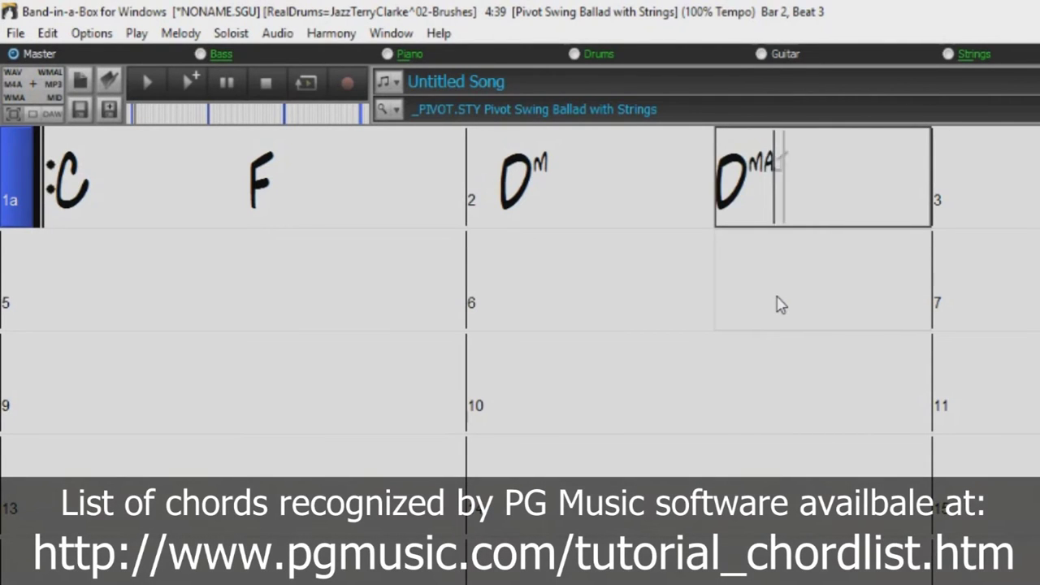
key(Return)
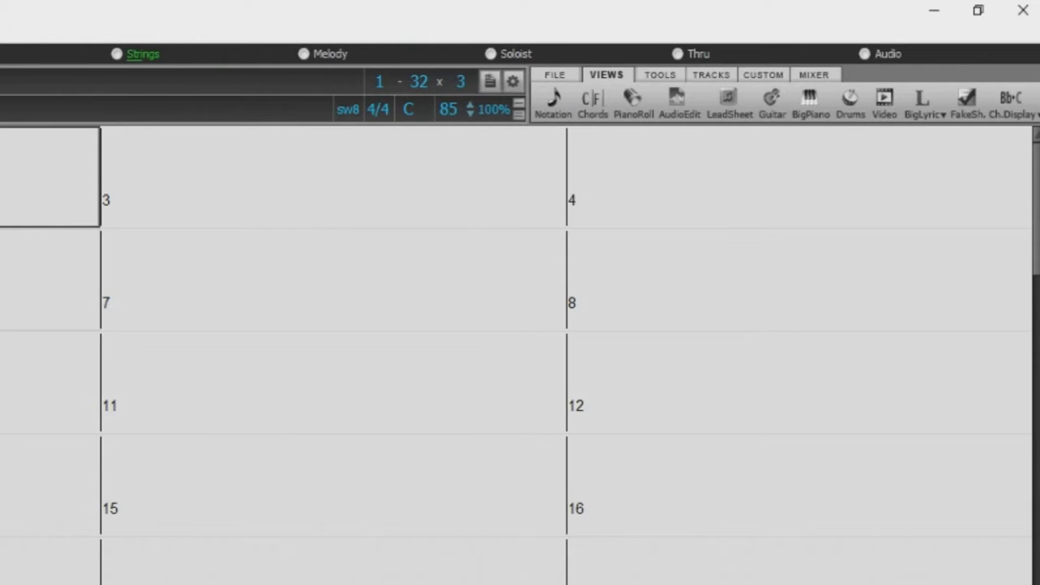
- Enter AmMaj7 and Am in bar 3, correcting a rejected Amm7, then Fmaj7 in bar 4
click(241, 176)
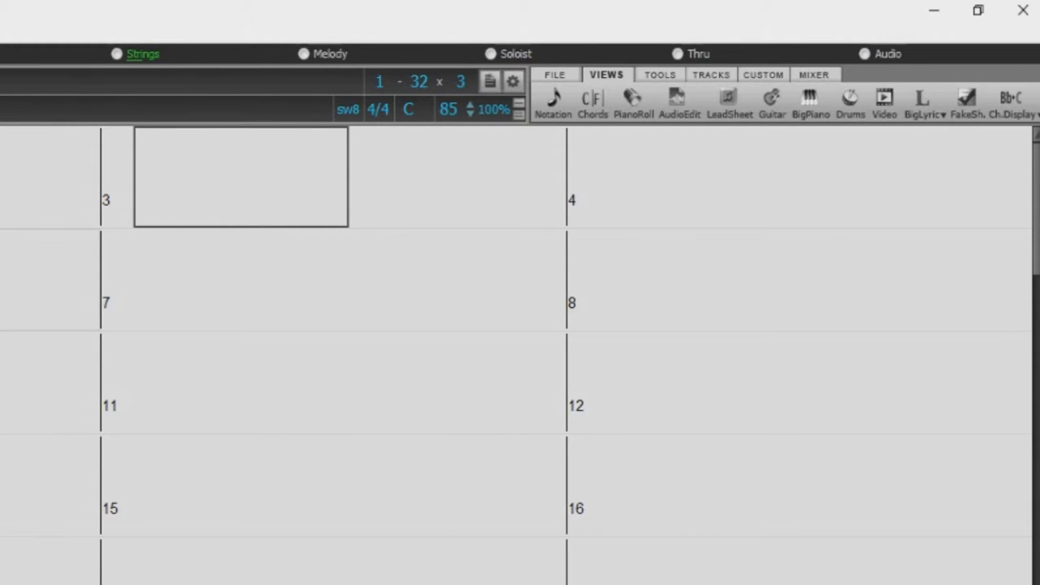
text(Amm)
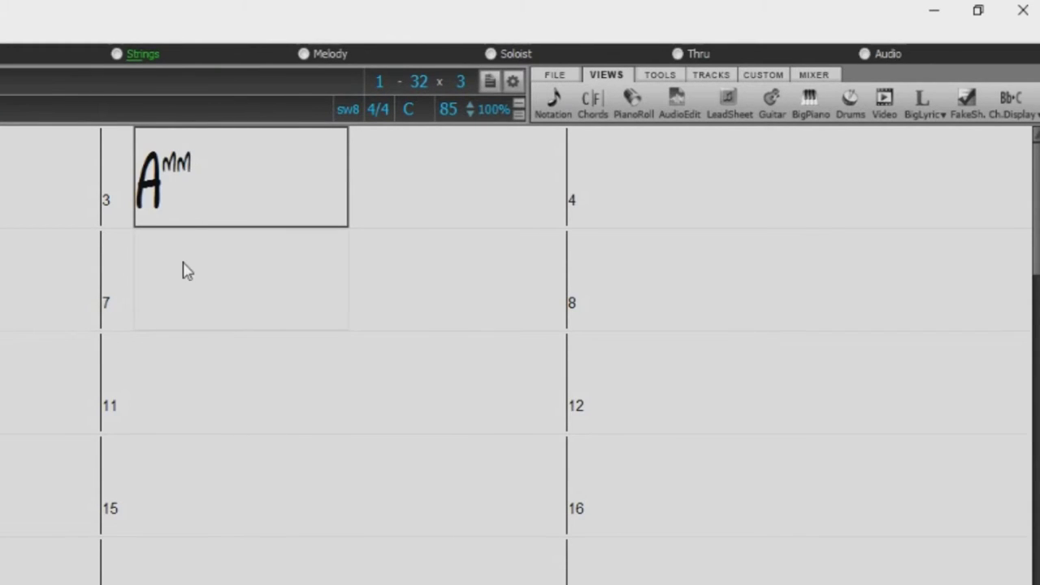
text(7)
key(Return)
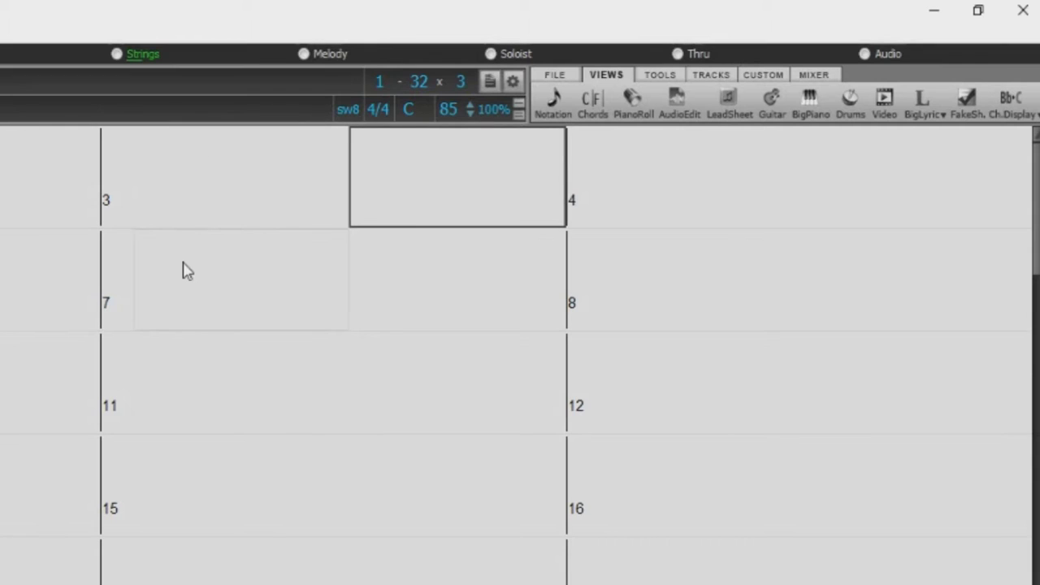
key(Left)
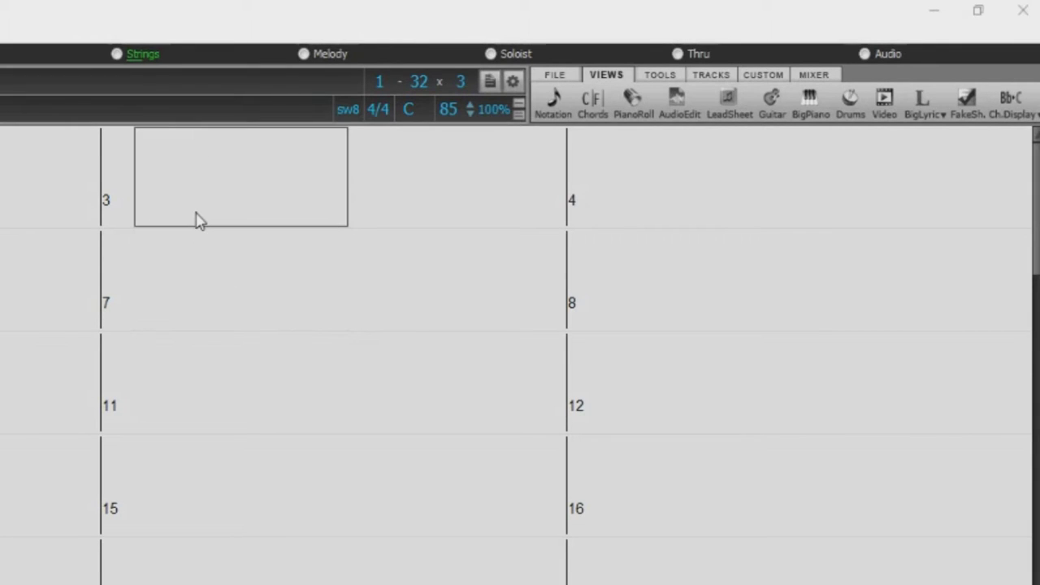
text(Ammaj7)
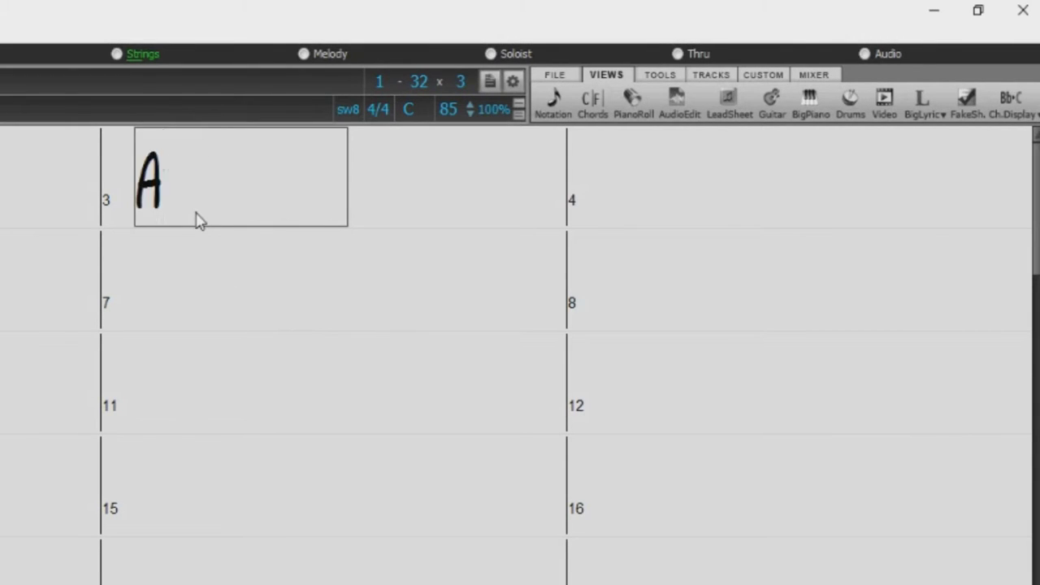
key(Return)
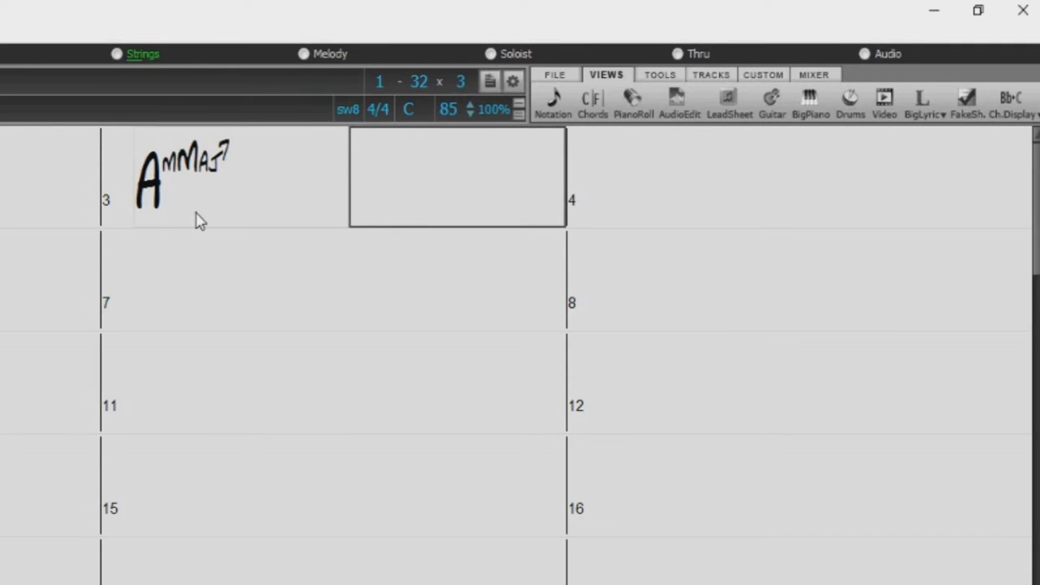
text(Am)
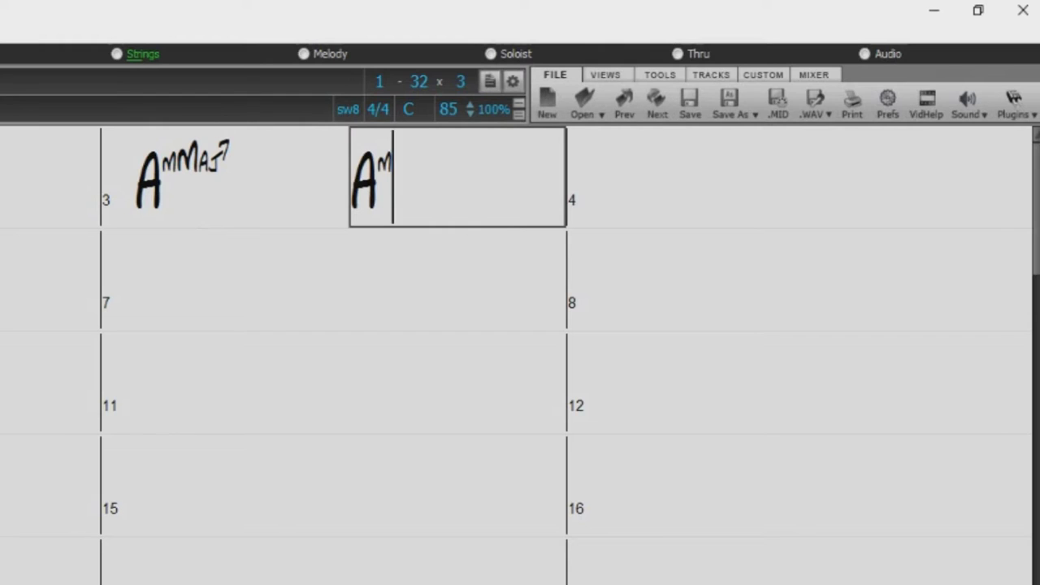
key(Return)
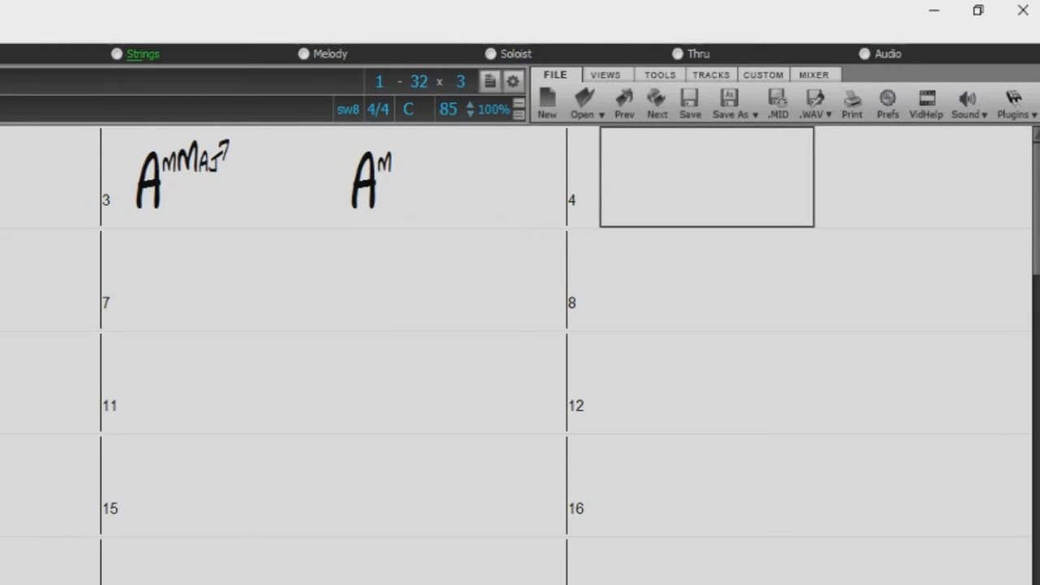
text(Fm)
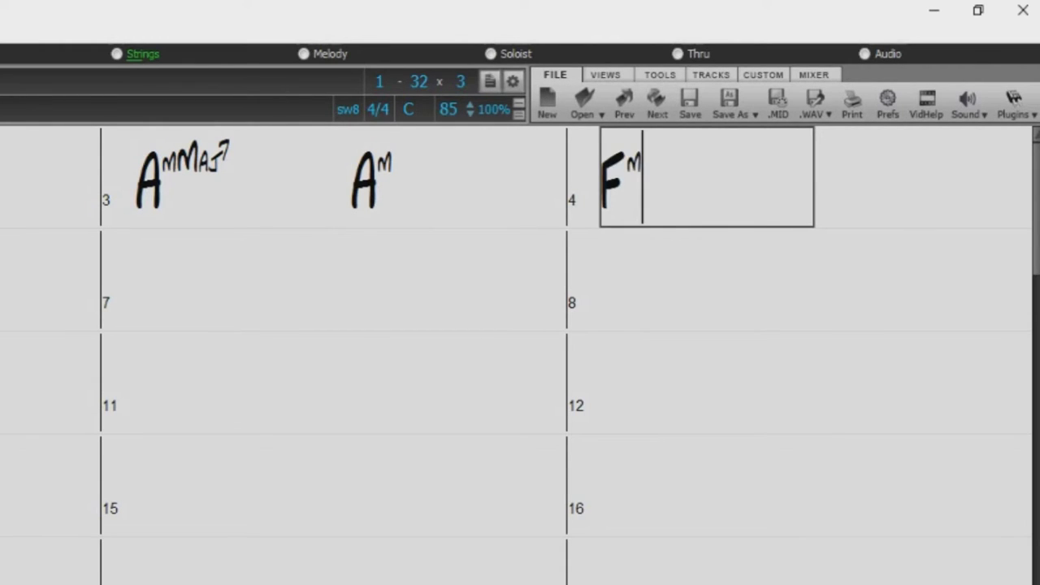
text(aj7)
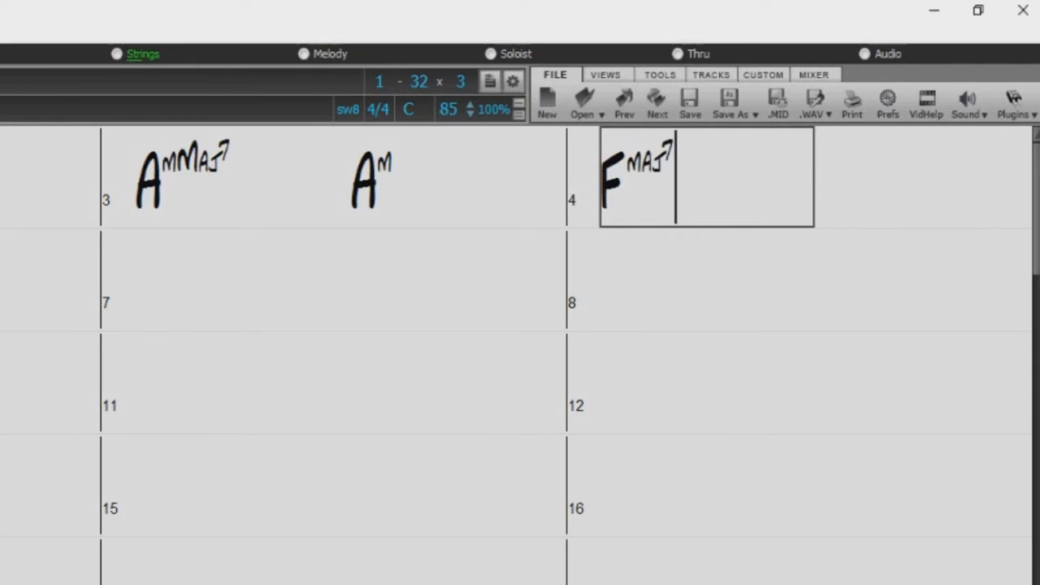
key(Return)
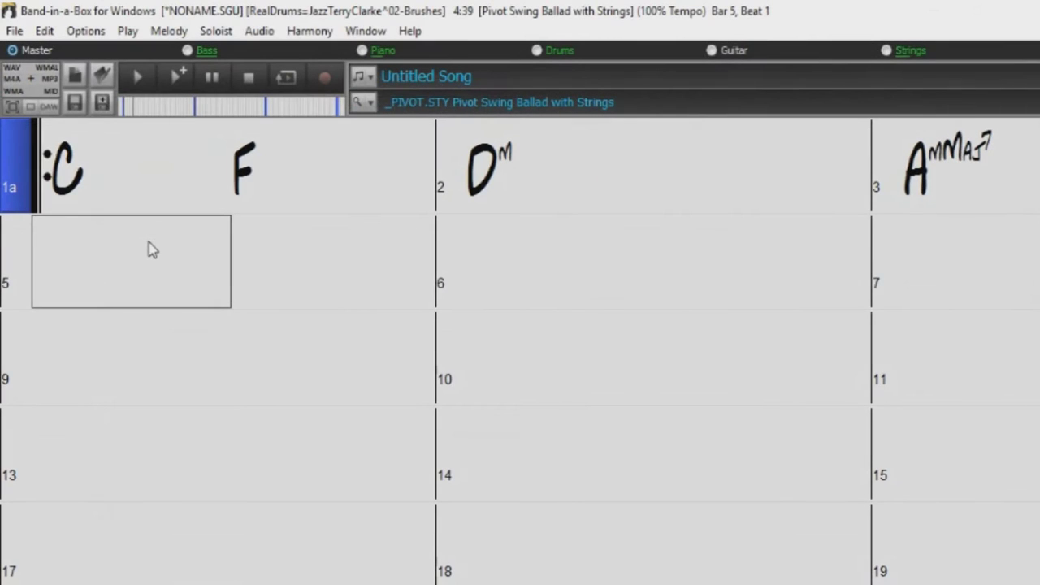
- Enter Bb at the start of bar 5 and F# on beat 3 of bar 6
text(bb)
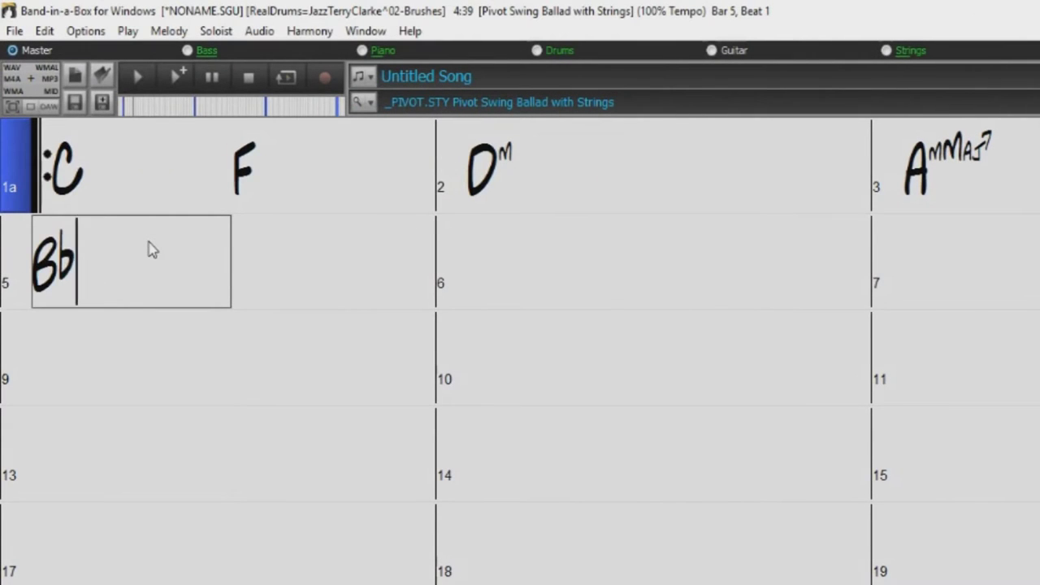
key(Return)
key(Return)
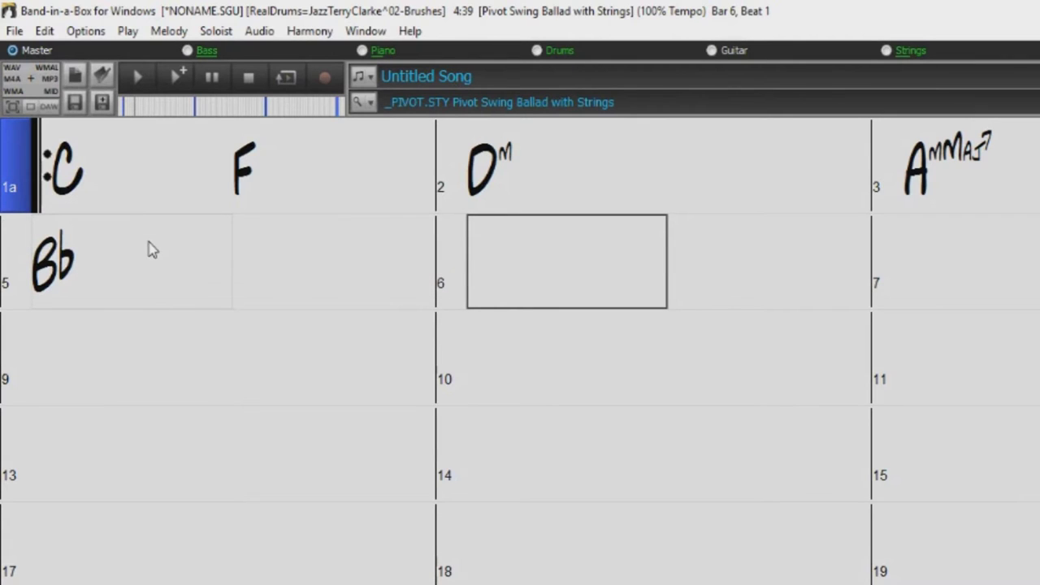
text(f#)
key(Return)
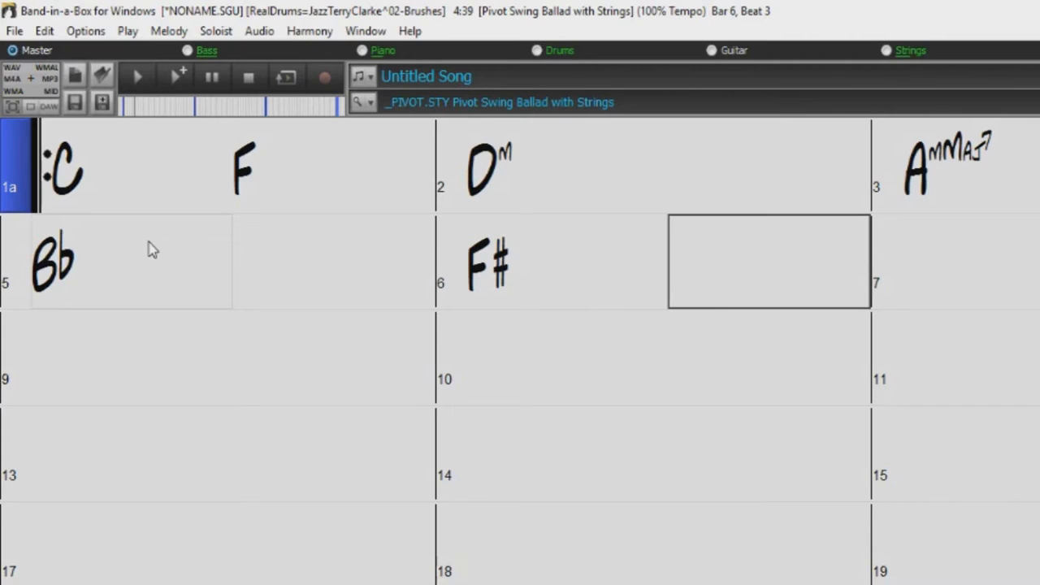
text(f#)
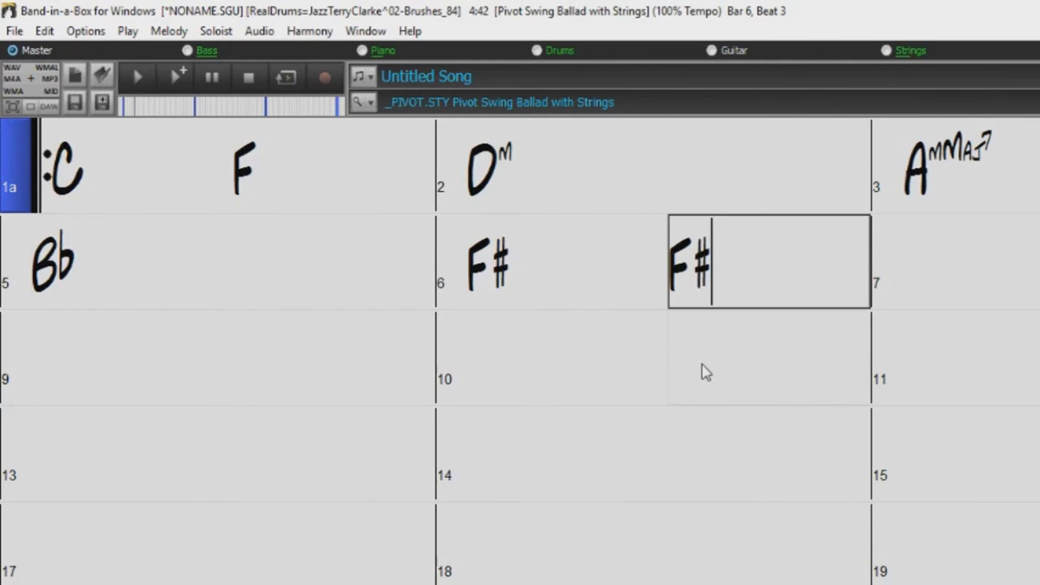
key(Return)
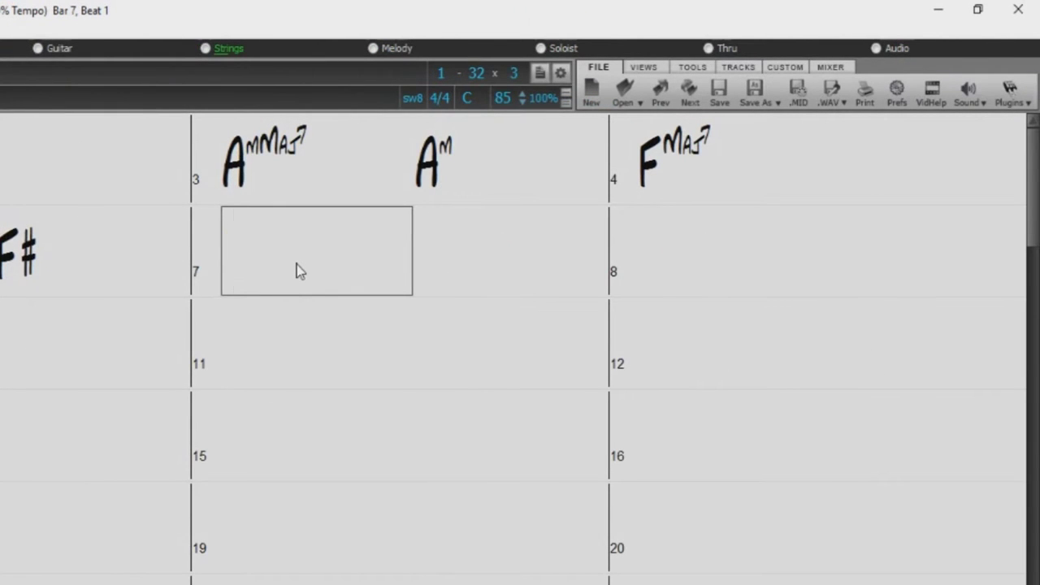
- Enter C and D in bar 7, then E and F in bar 8 using numbers 3 and 4
text(c)
key(Return)
text(d)
key(Return)
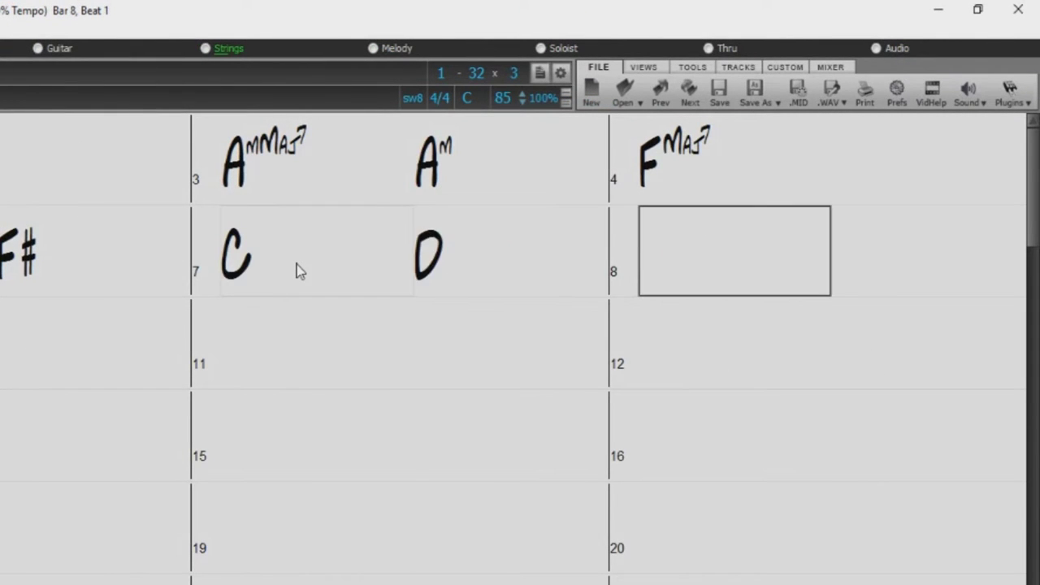
text(3)
key(Return)
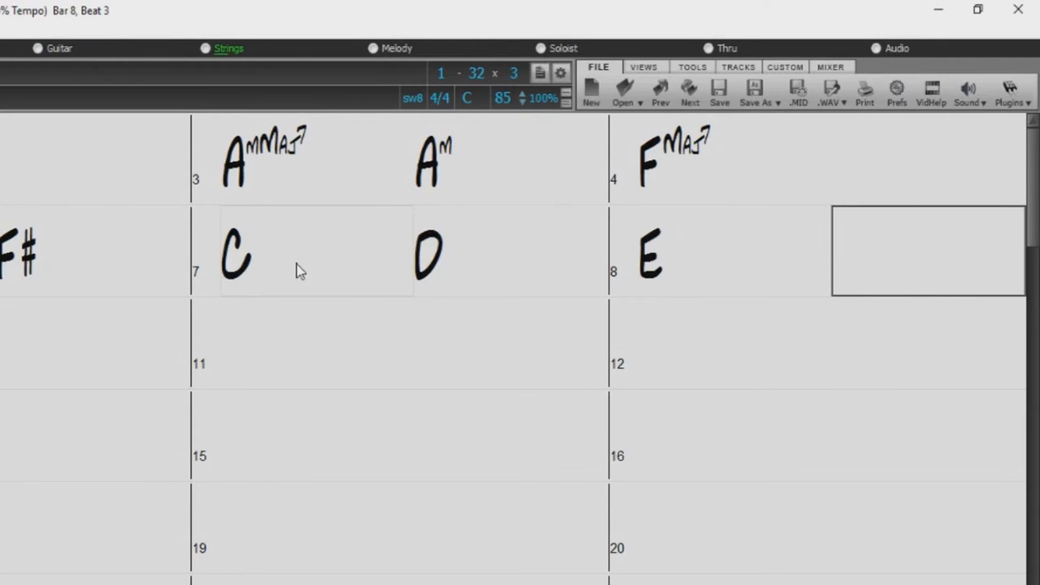
text(4)
key(Return)
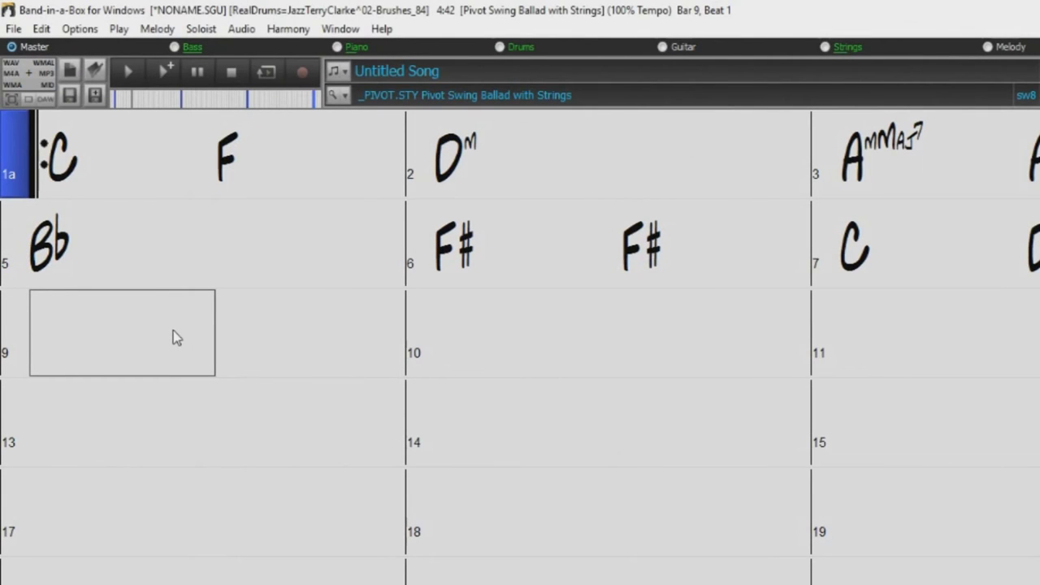
- Enter C, Am, F and G7 across bars 9–10, two chords per bar
text(C)
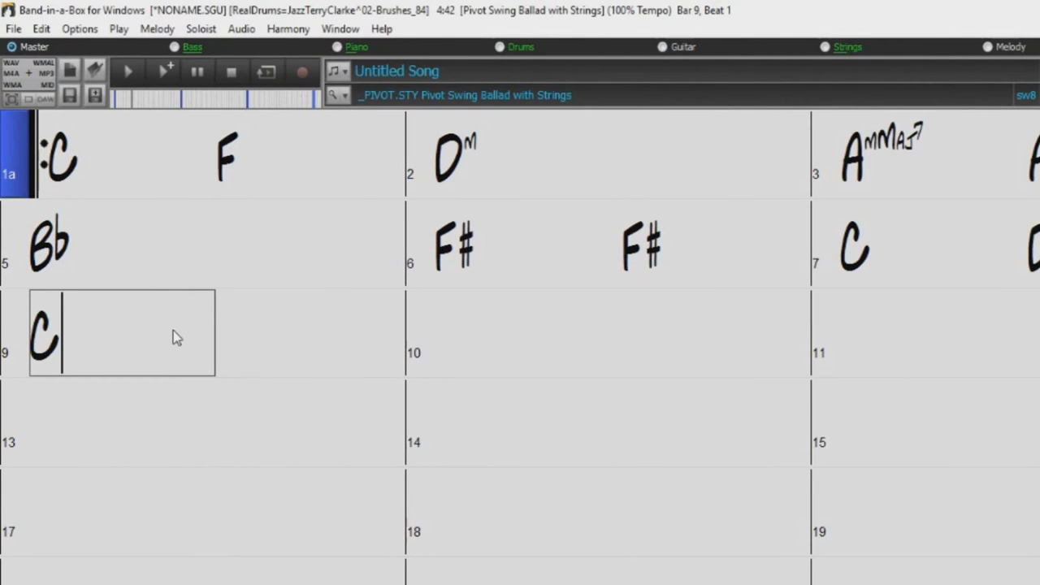
key(Return)
text(Am)
key(Return)
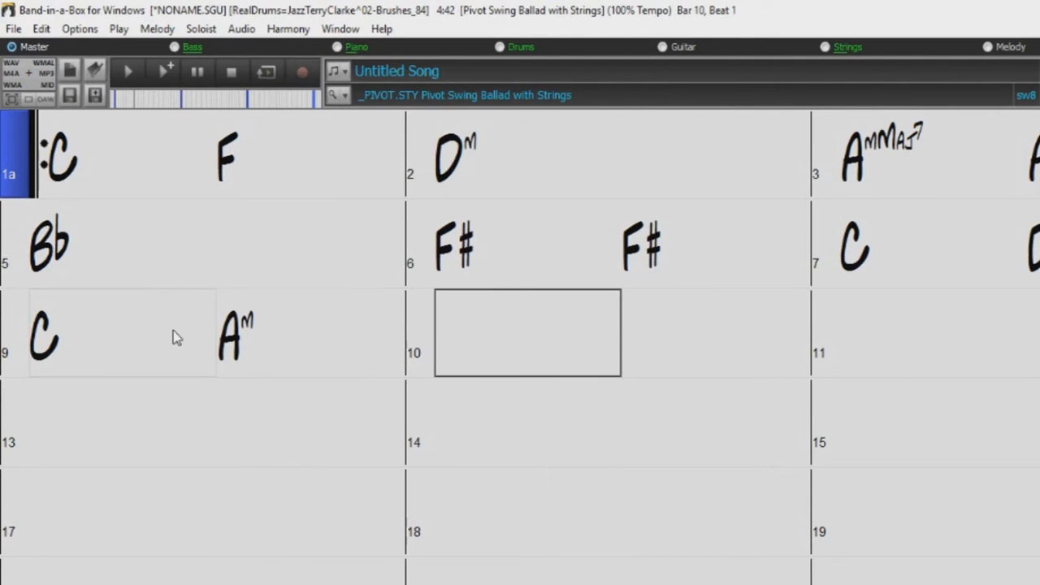
text(F)
key(Return)
text(G7)
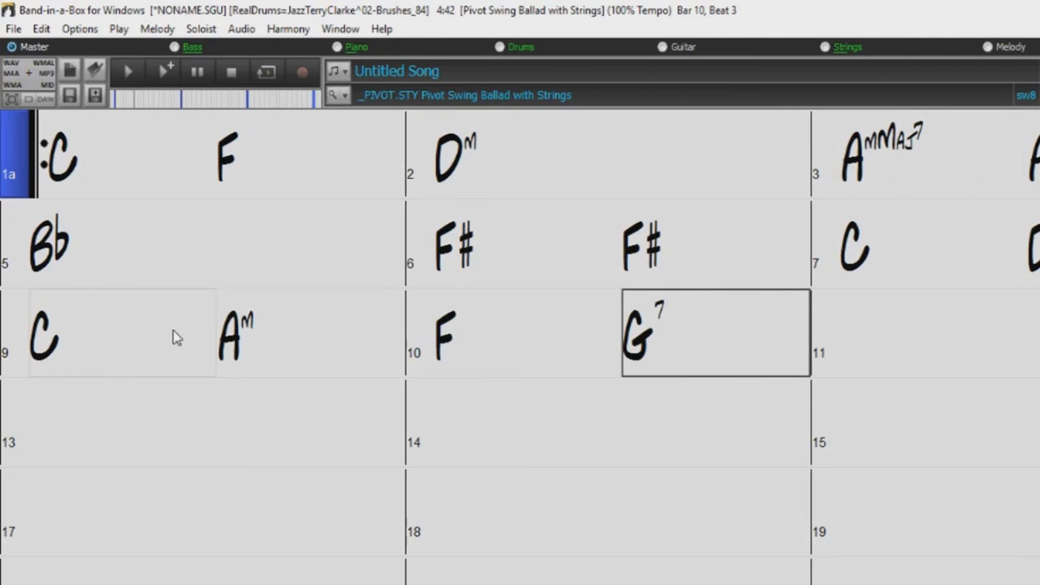
key(Return)
- Enter C, 6m, 4 and 57 in bars 13–14, giving C, Am, F, G7
click(115, 429)
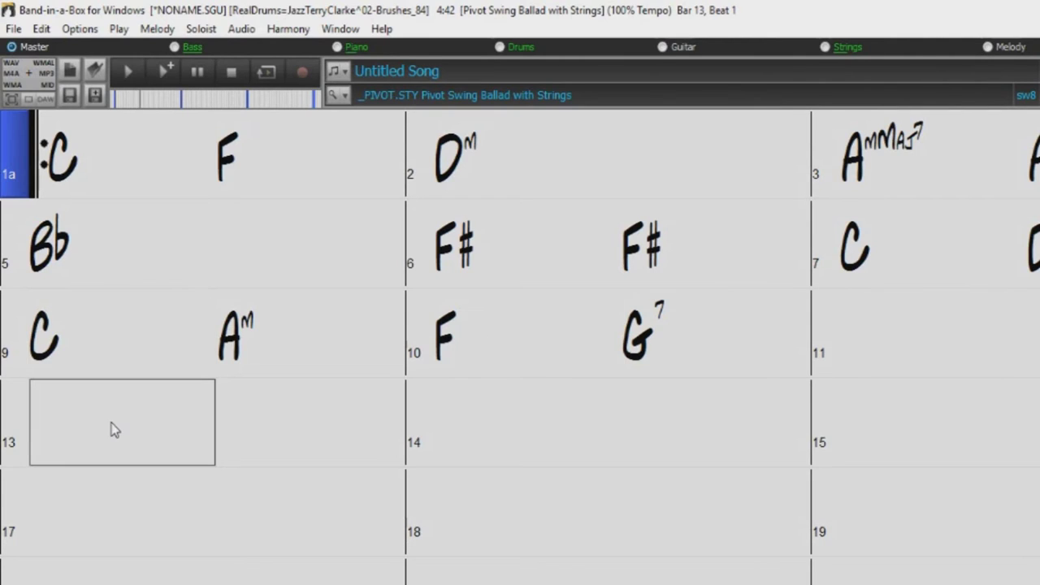
text(C)
key(Return)
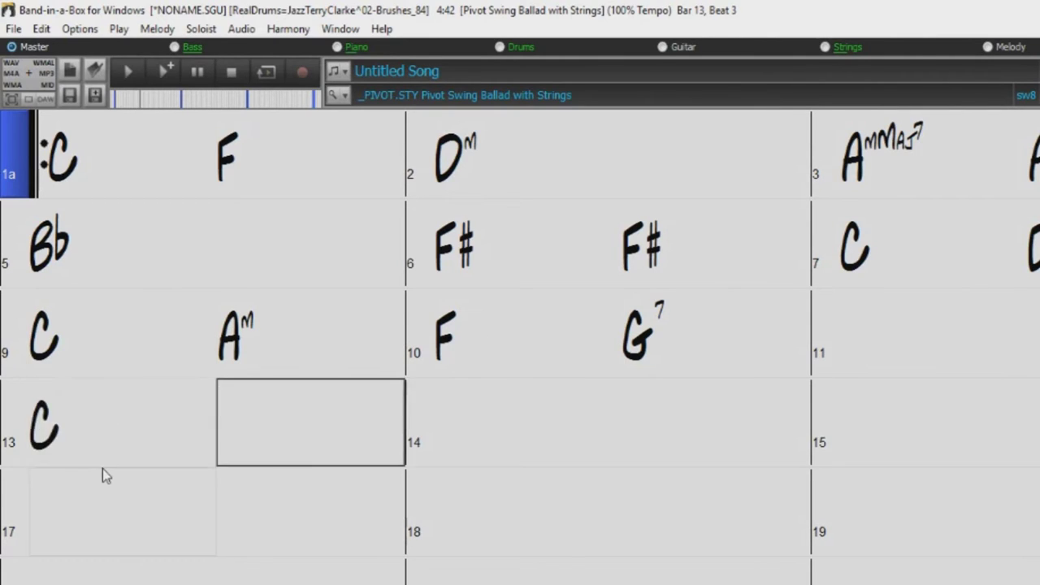
text(6m)
key(Return)
text(4)
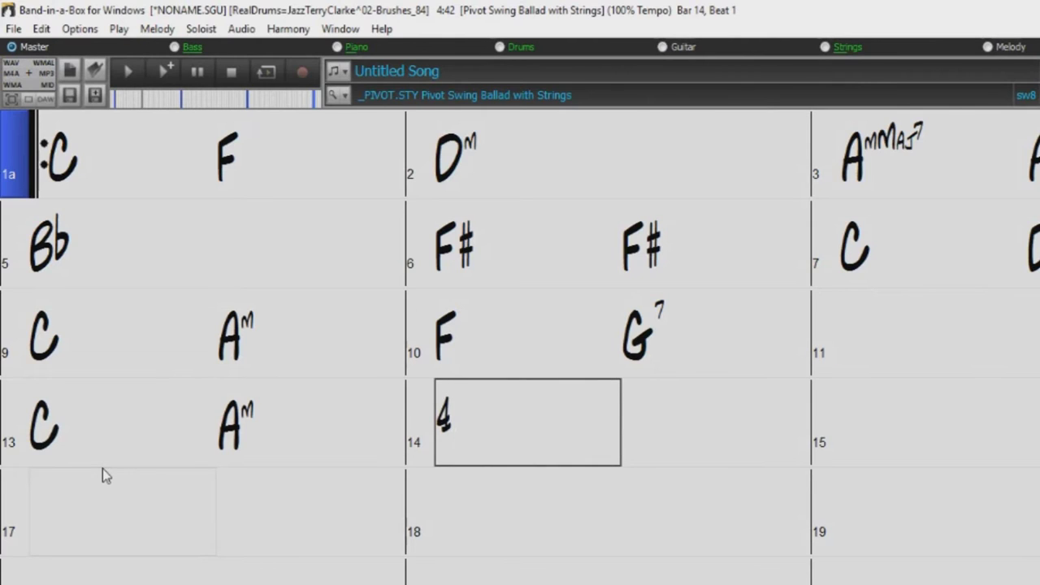
key(Return)
text(57)
key(Return)
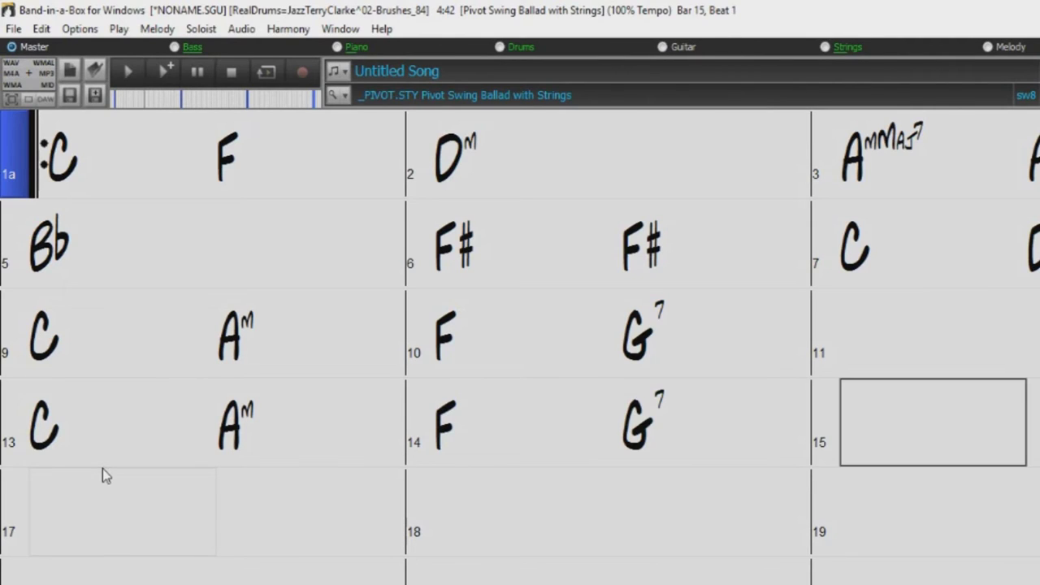
- Enter 1, 6m, 1 and 57 in bars 17–18 for the same progression
click(104, 502)
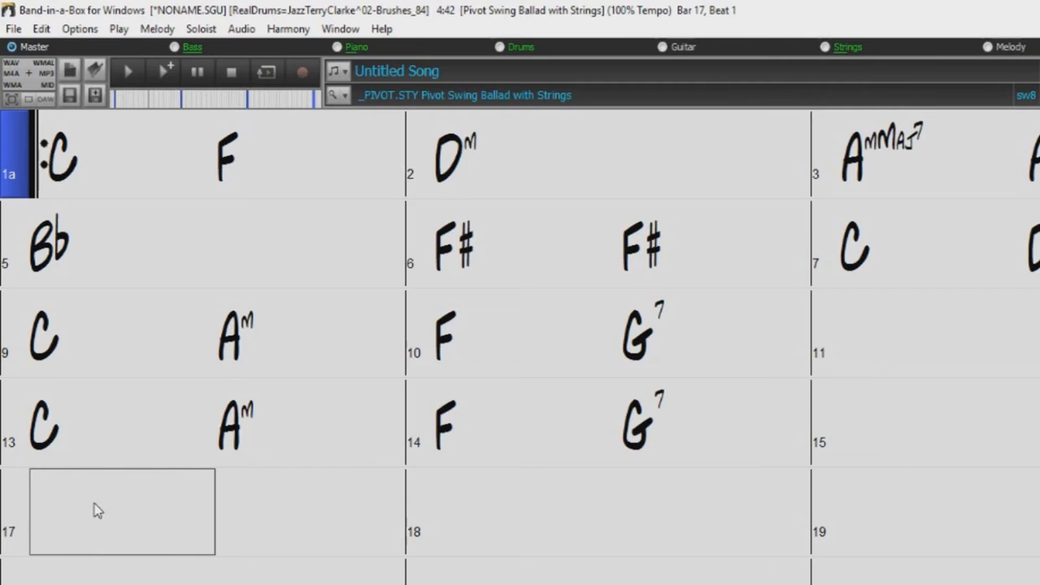
text(1)
key(Return)
text(6)
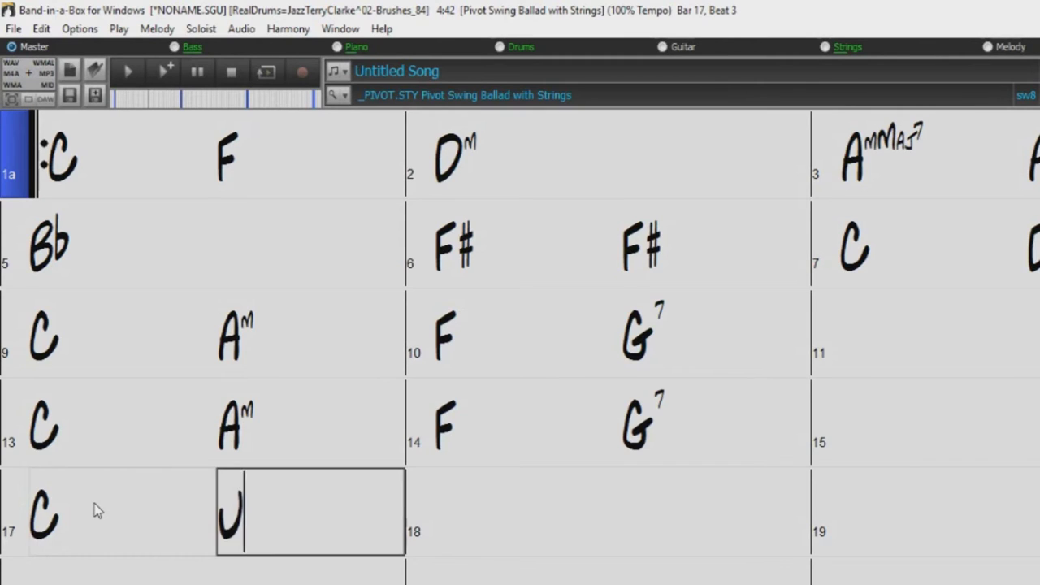
text(m)
key(Return)
text(1)
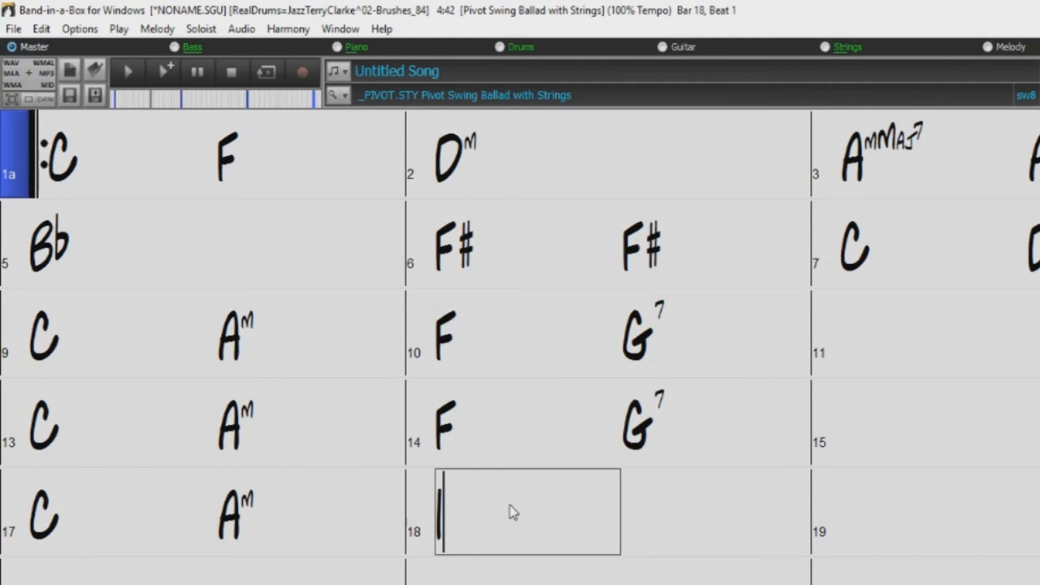
key(Return)
text(57)
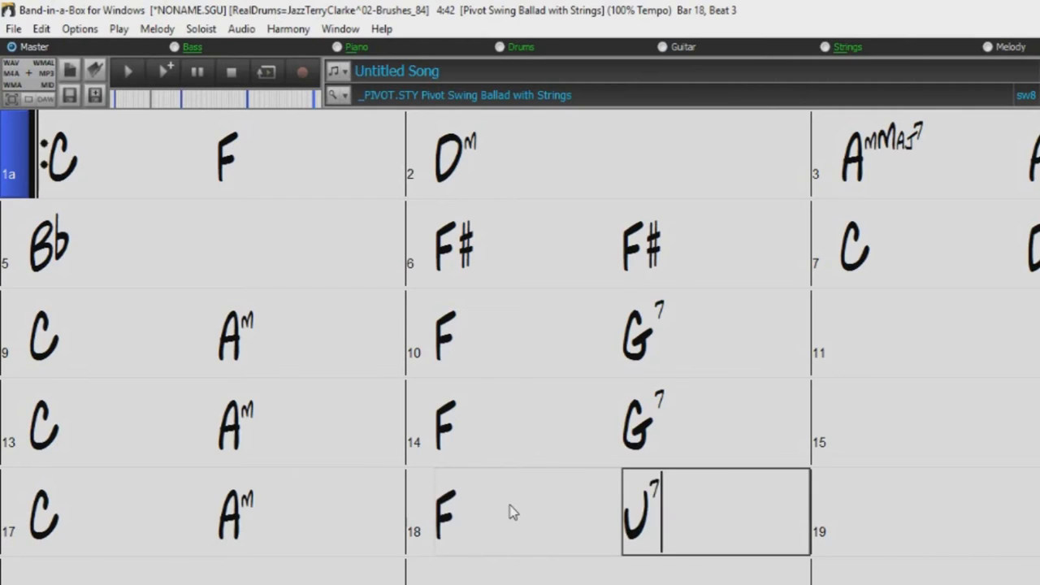
key(Return)
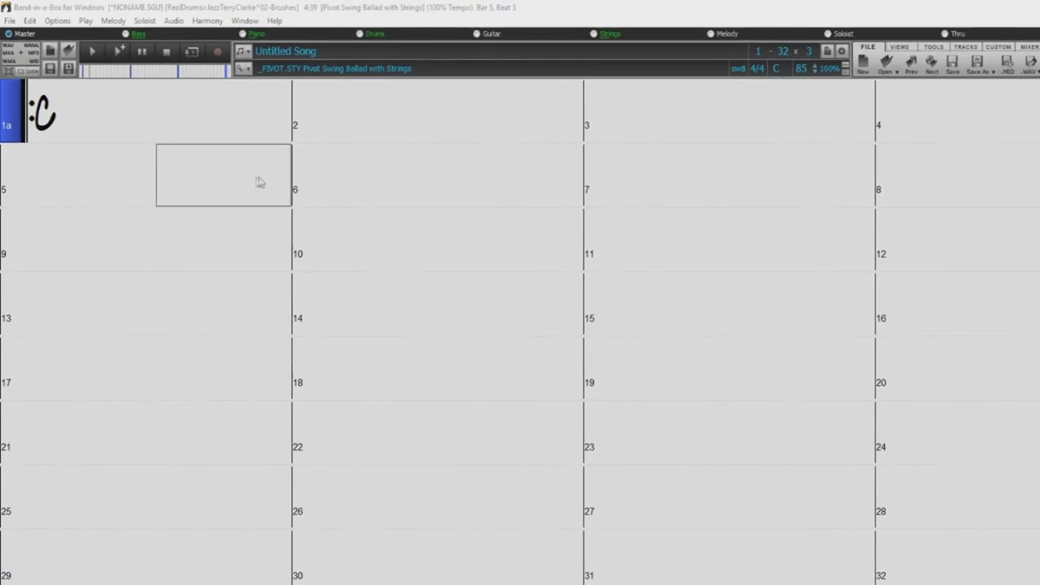
- Add F on beat 3 of bar 1a, then Dm and D in bar 2
click(134, 132)
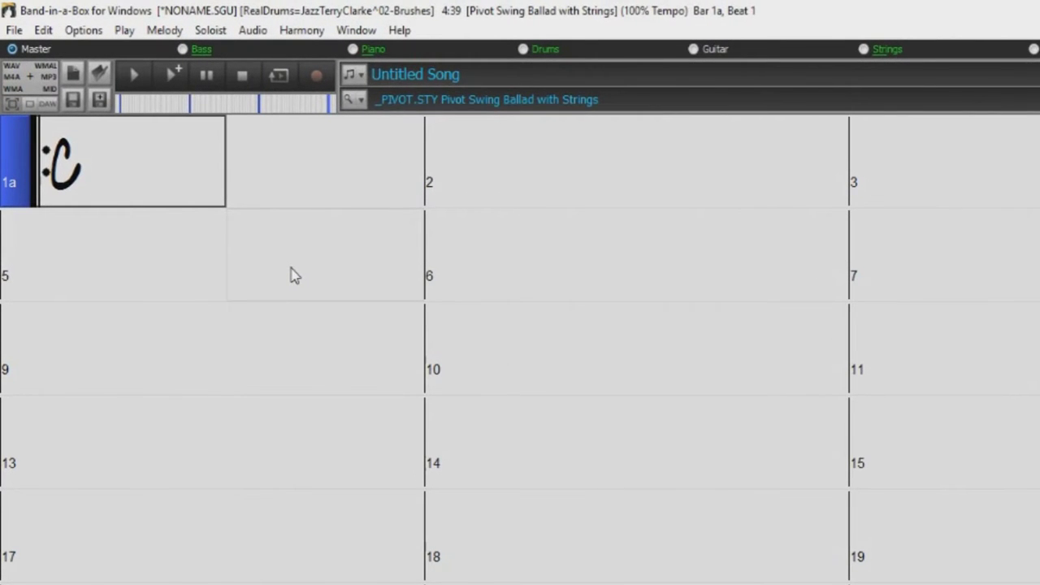
key(Right)
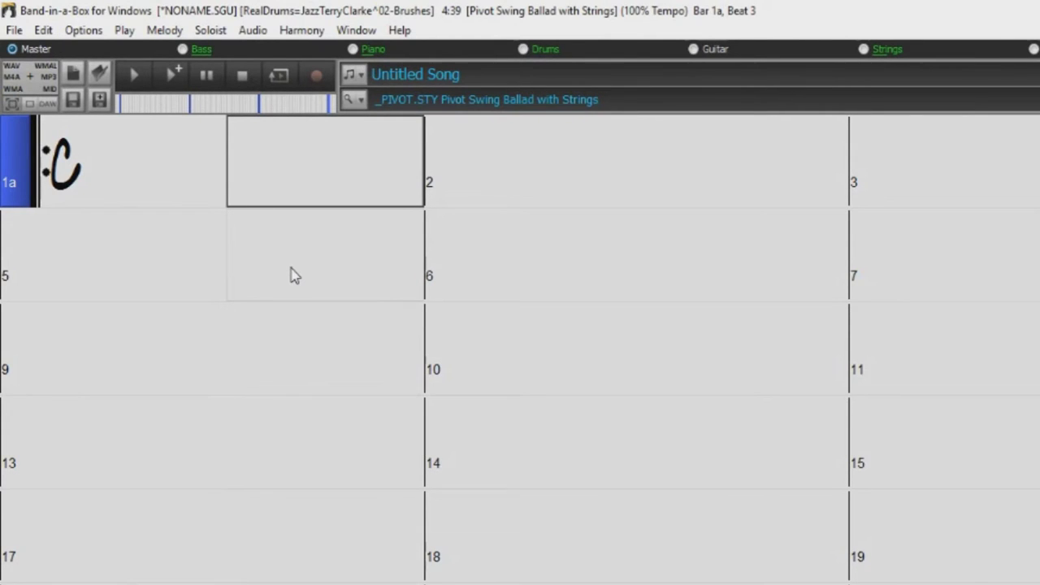
text(F)
key(Return)
text(Dm)
key(Return)
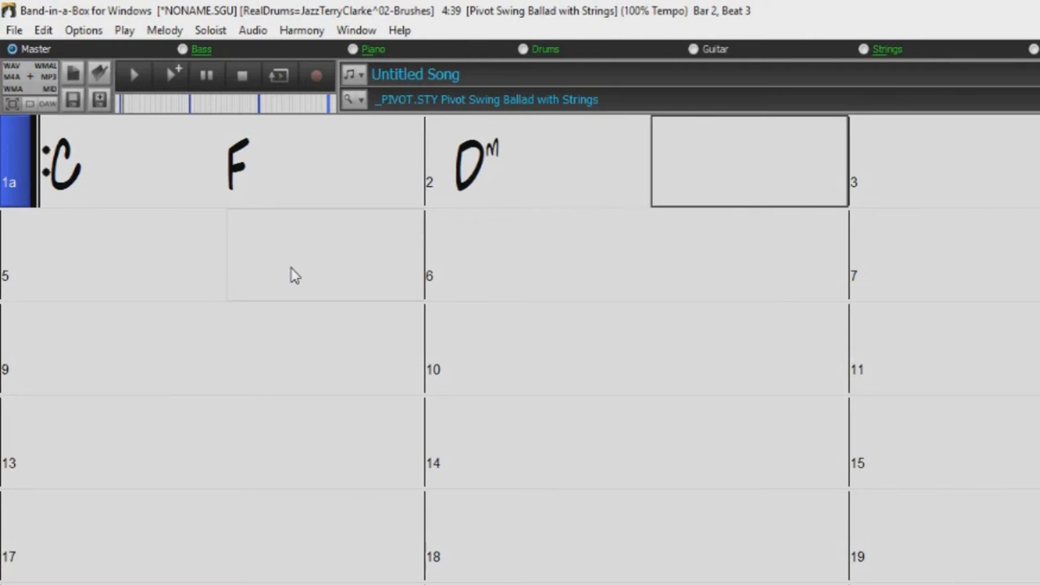
text(D)
key(Return)
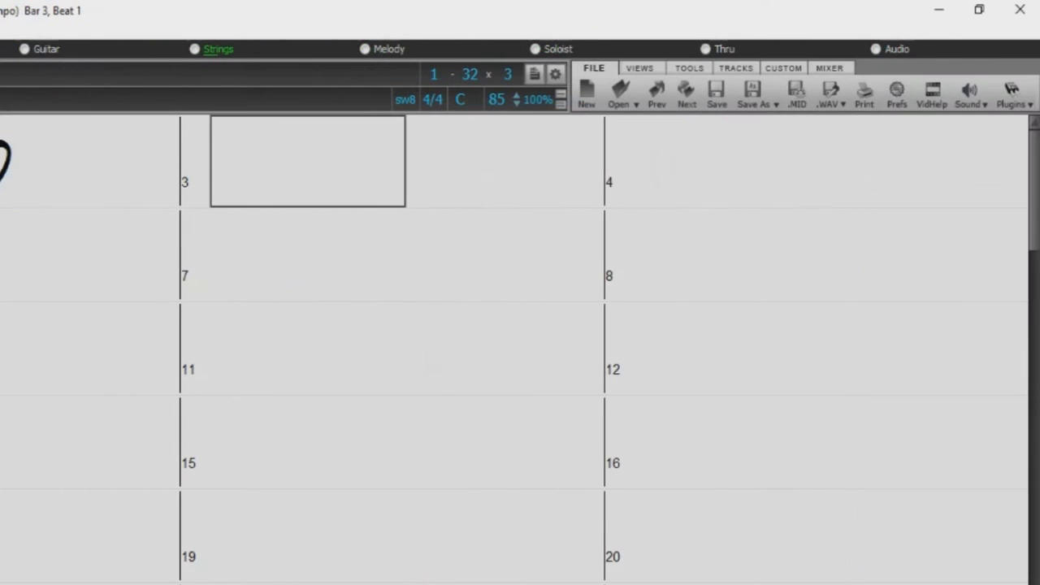
- Enter C and F,G in bar 3, and ,G on bar 4's last beat
text(C)
key(Return)
text(F)
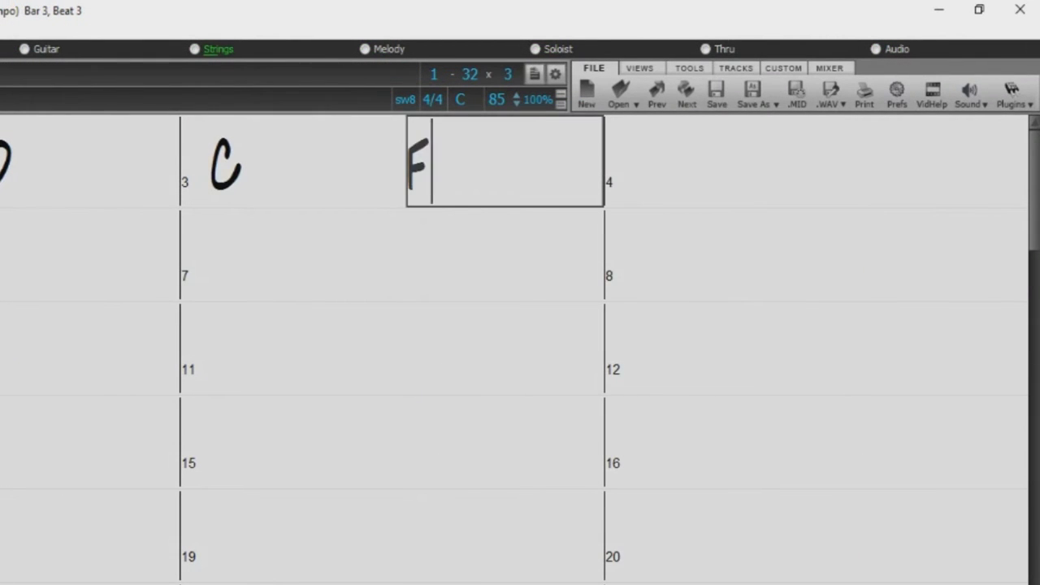
text(,G)
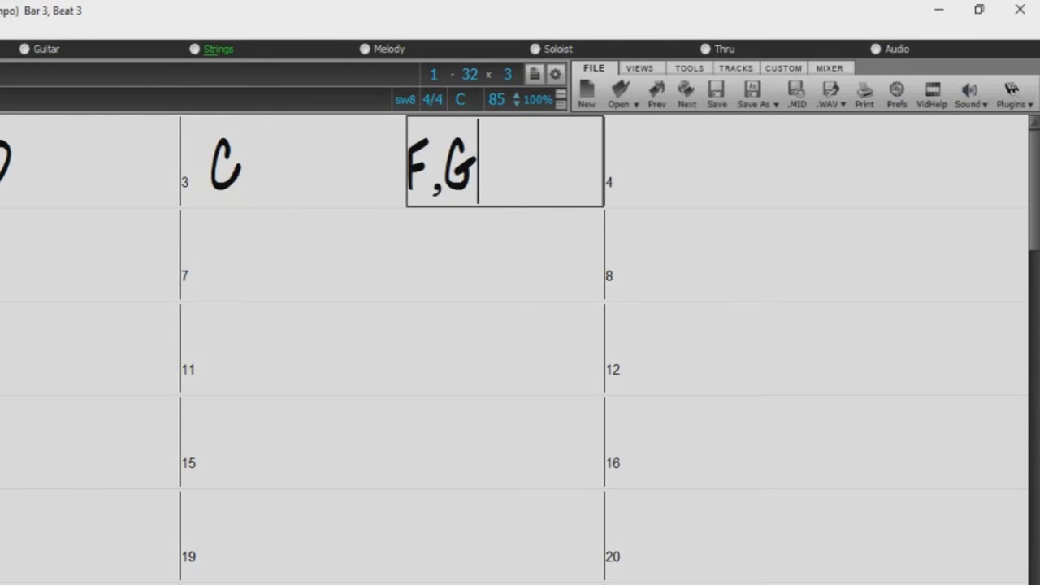
key(Return)
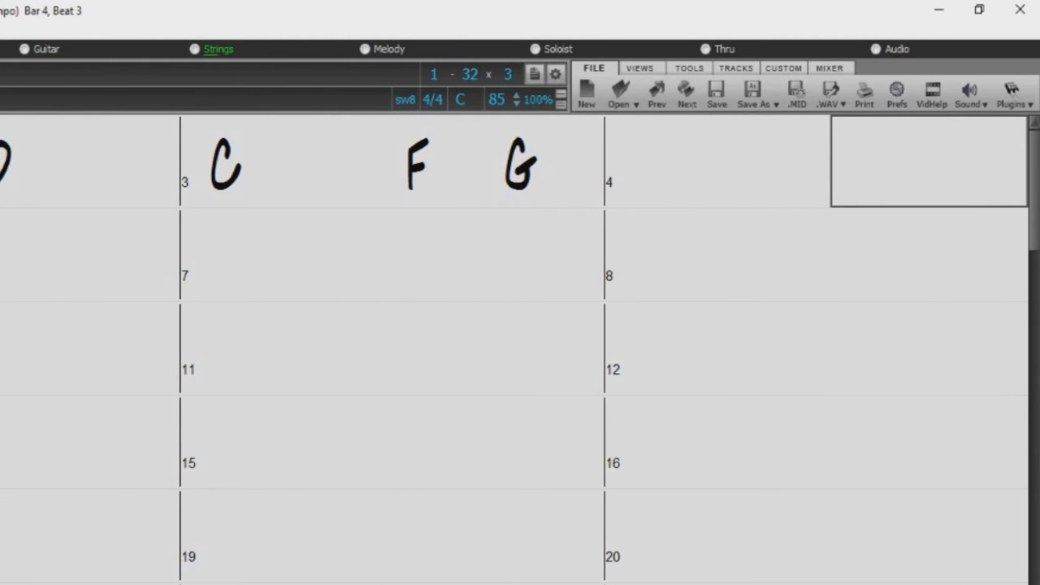
text(,G)
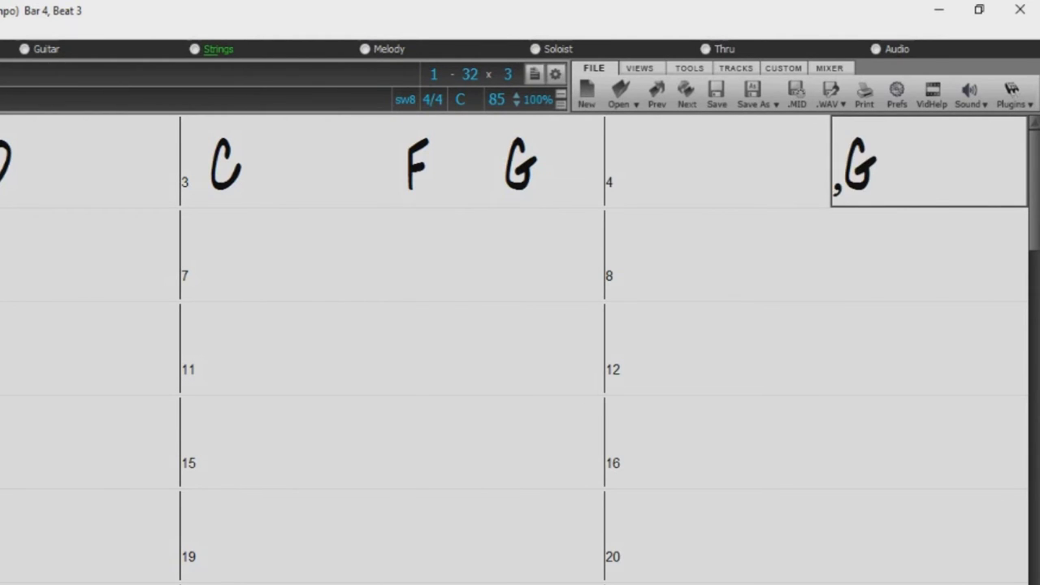
key(Return)
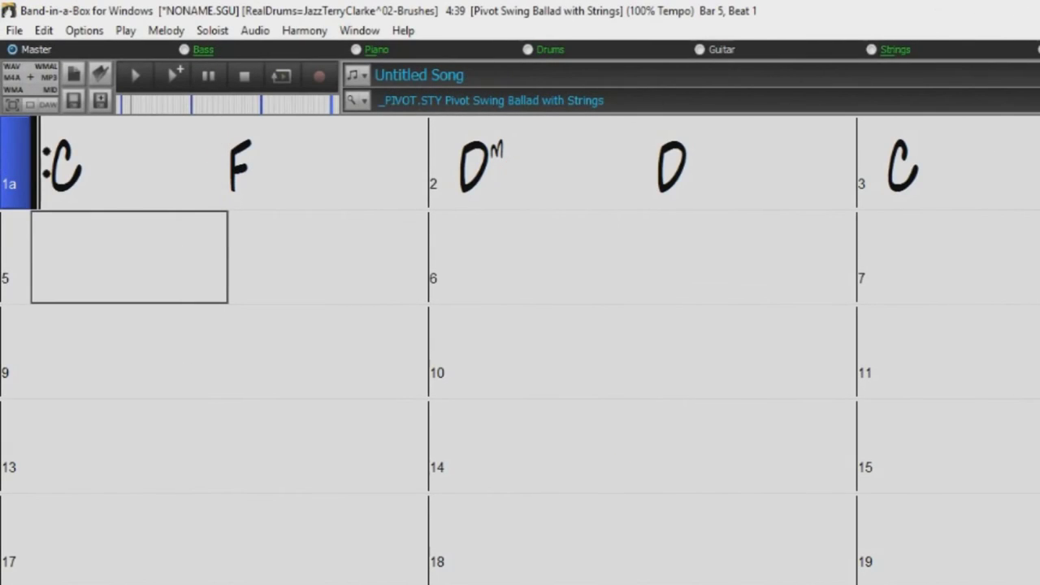
- Fill bar 5 with C,F and Dm,G, then bar 6 with C and F
text(C,F)
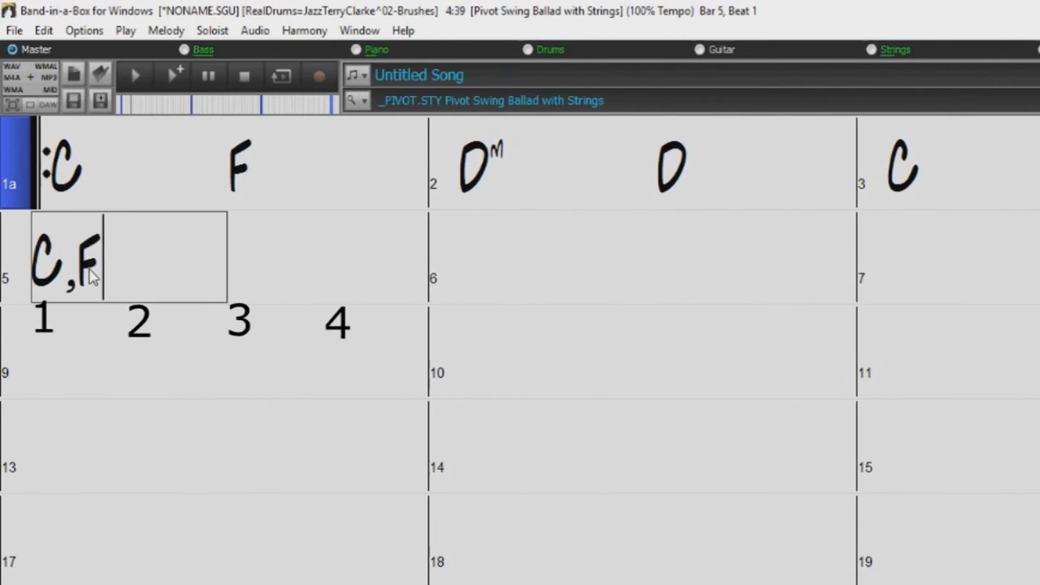
key(Return)
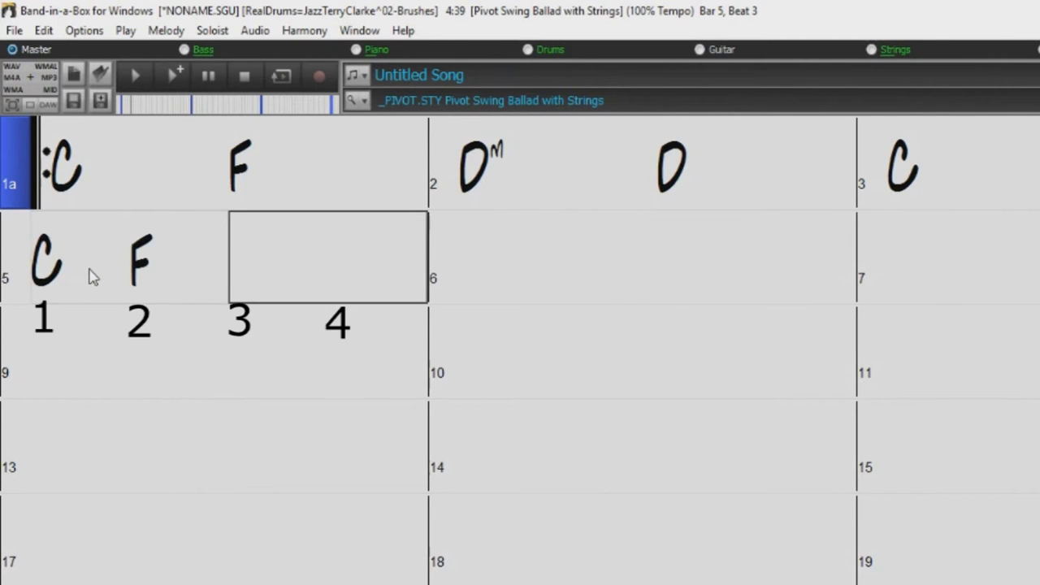
text(Dm,G)
key(Return)
text(C)
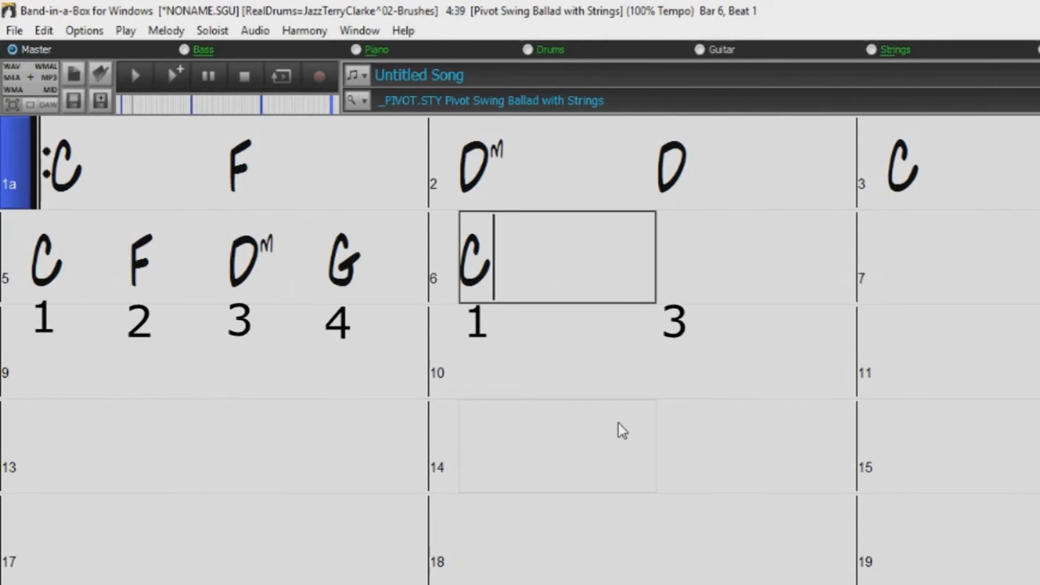
key(Return)
text(F)
key(Return)
text(C,)
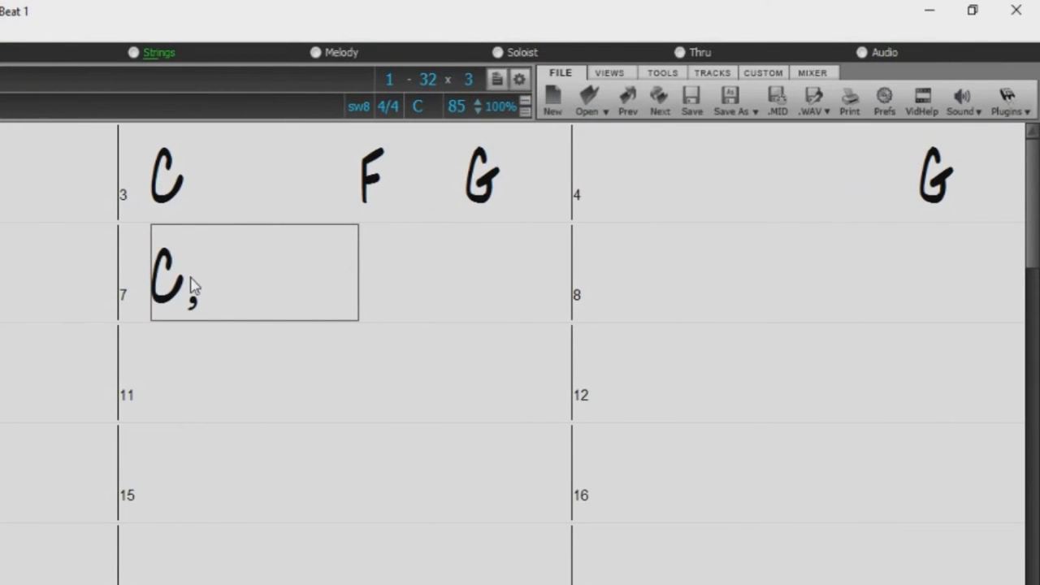
text(^F)
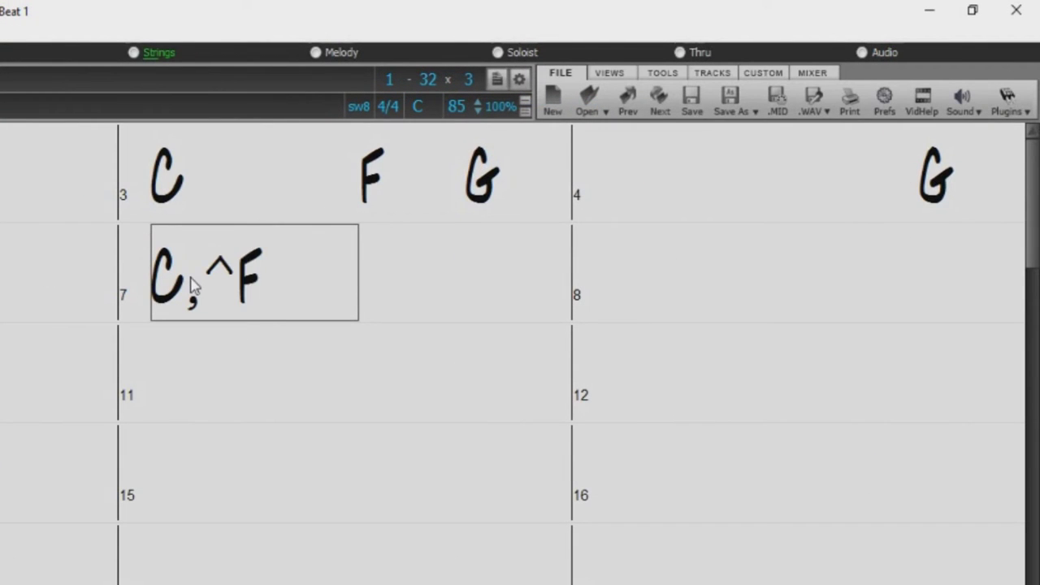
- Chart bar 7 as C,^F and Dm,^G, and bar 8 as C,^^F and Dm,^^G
key(Return)
text(D)
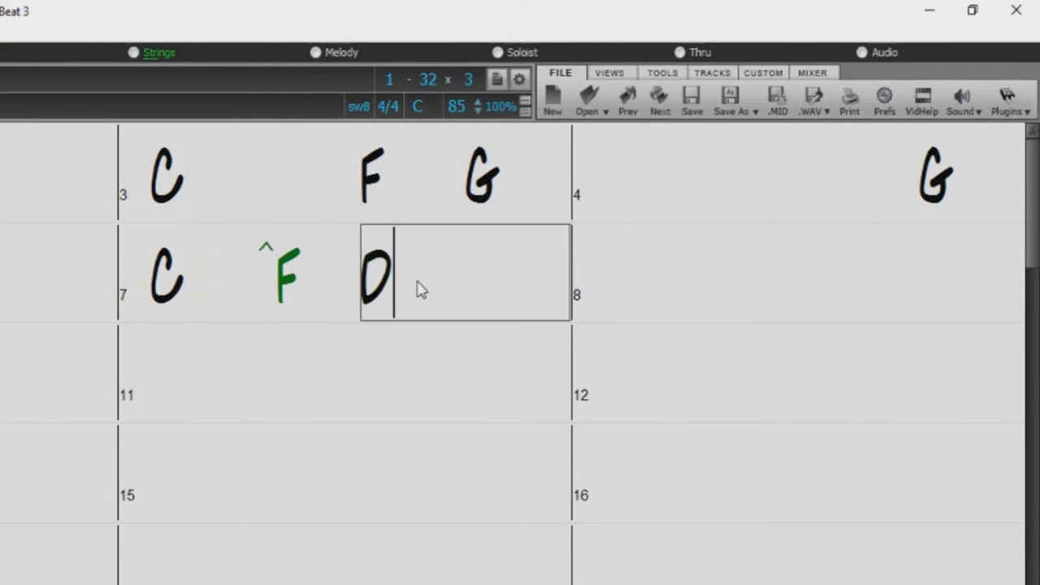
text(m,)
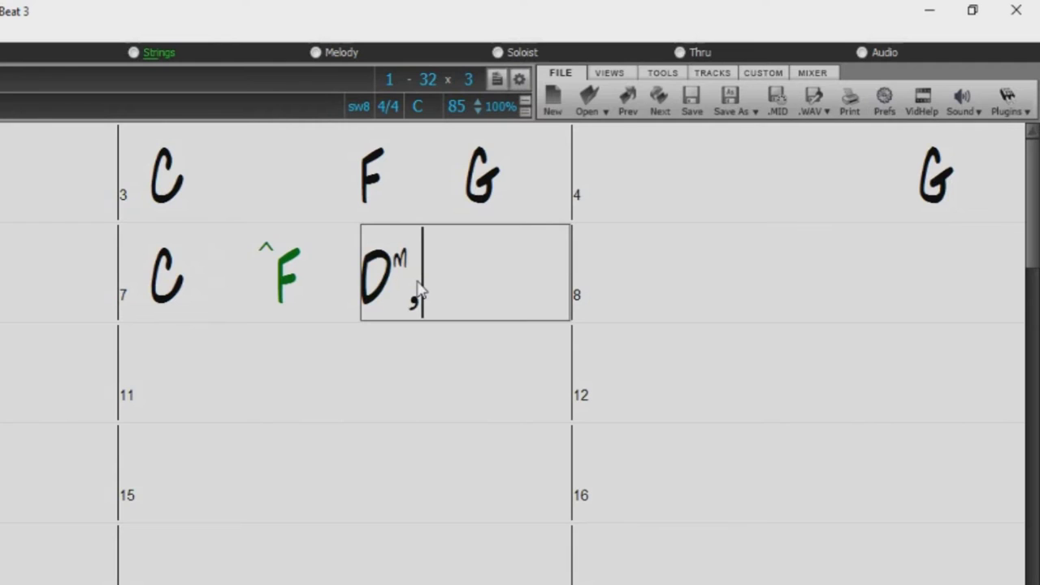
text(^G)
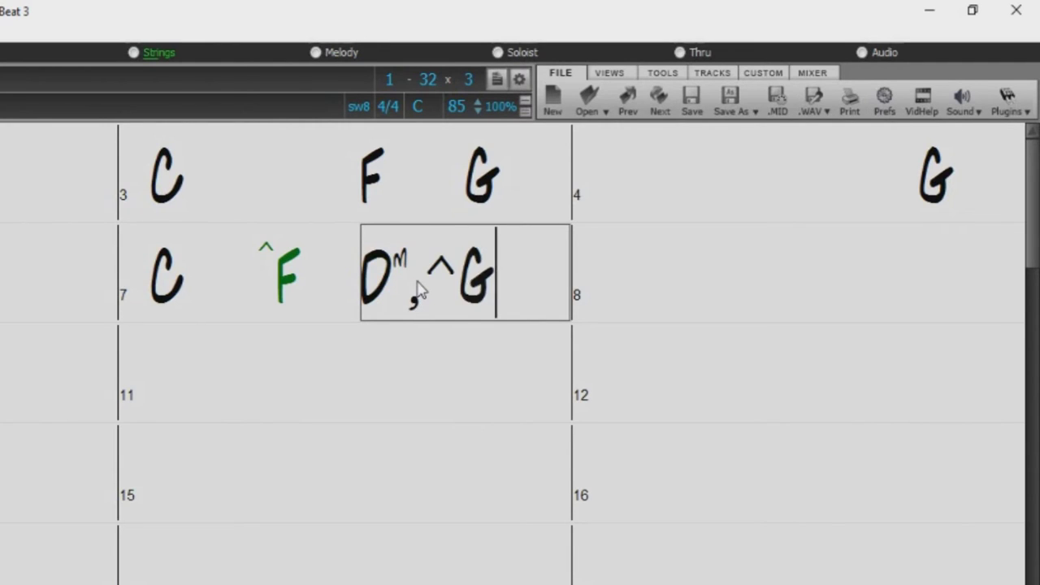
key(Return)
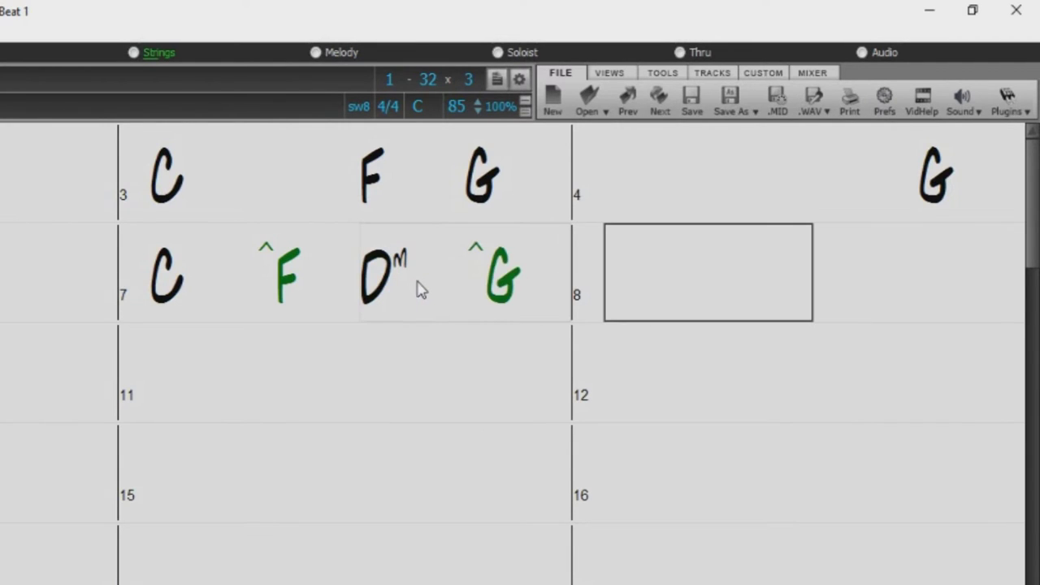
text(C,)
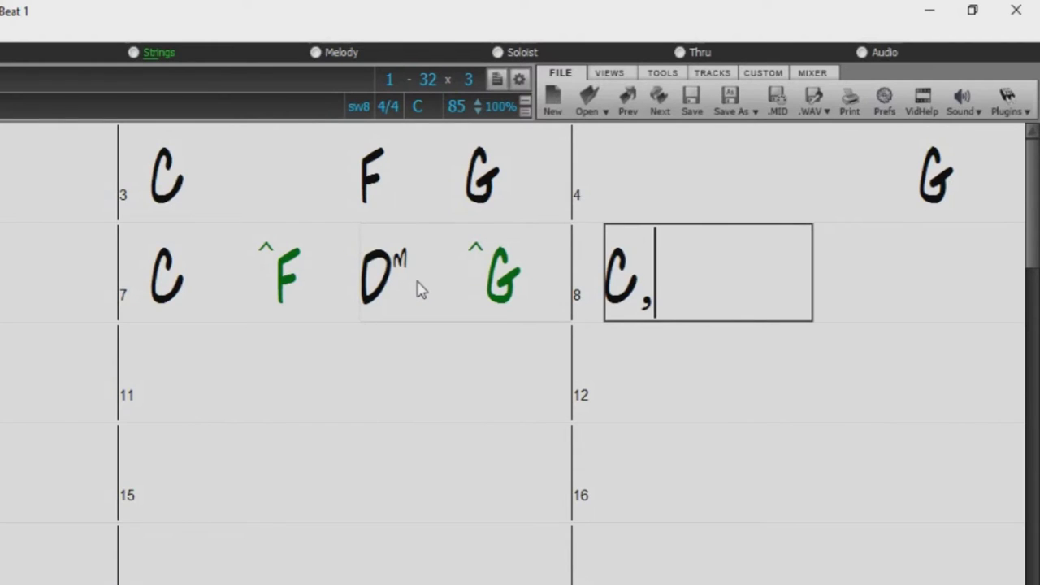
text(^^F)
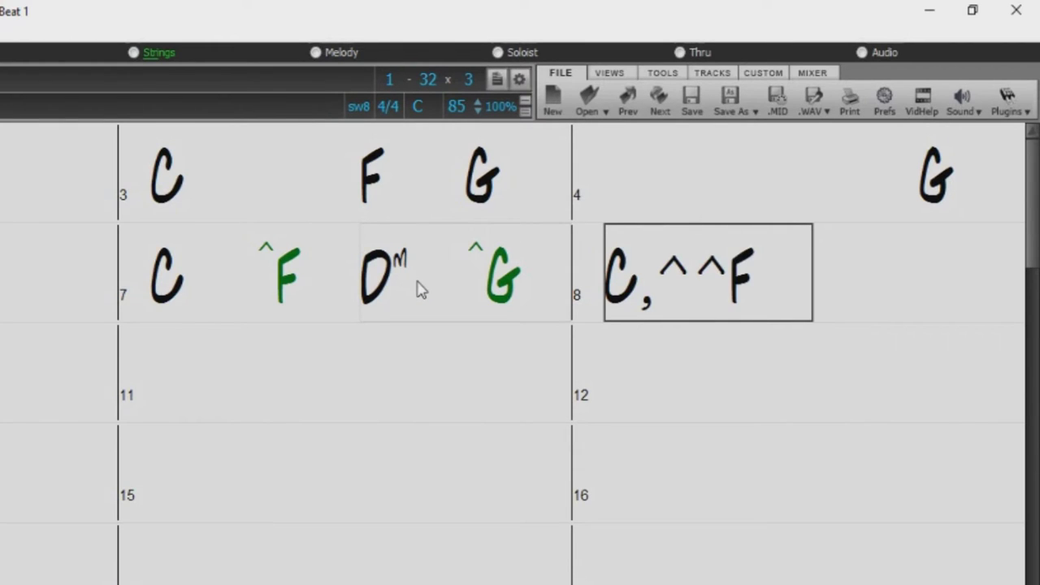
key(Return)
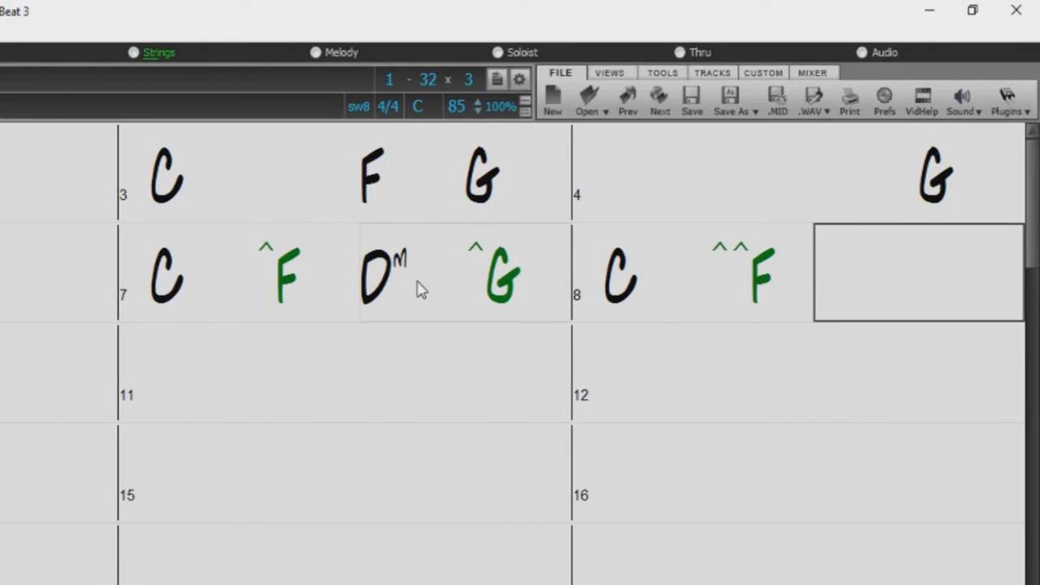
text(D)
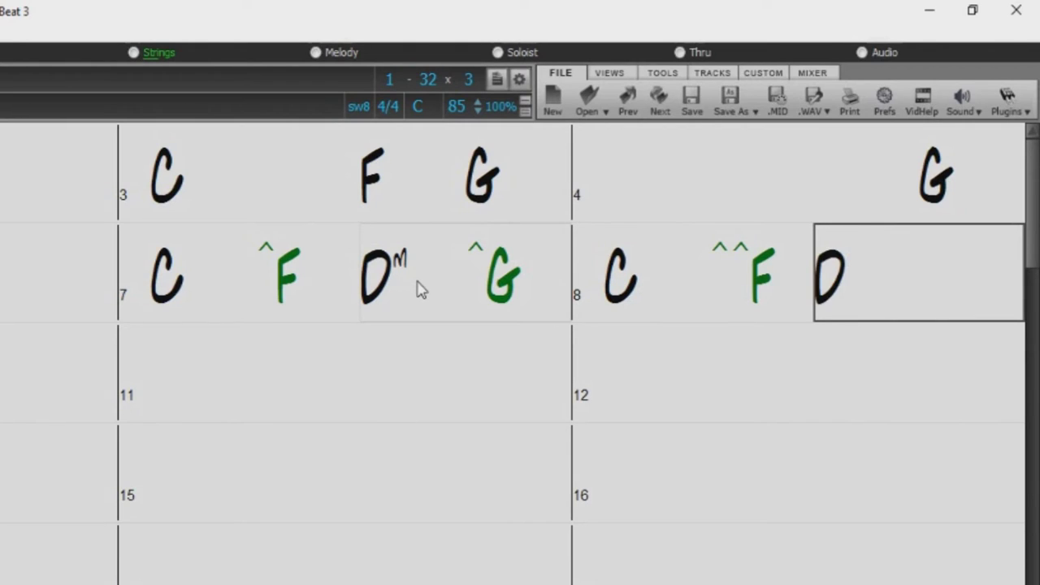
text(m,^^)
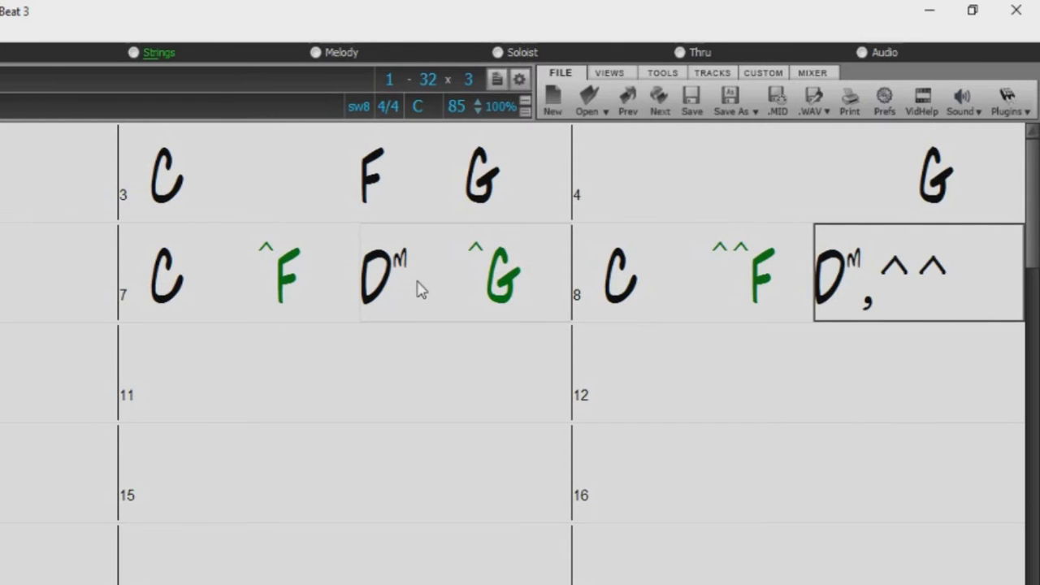
text(G)
key(Return)
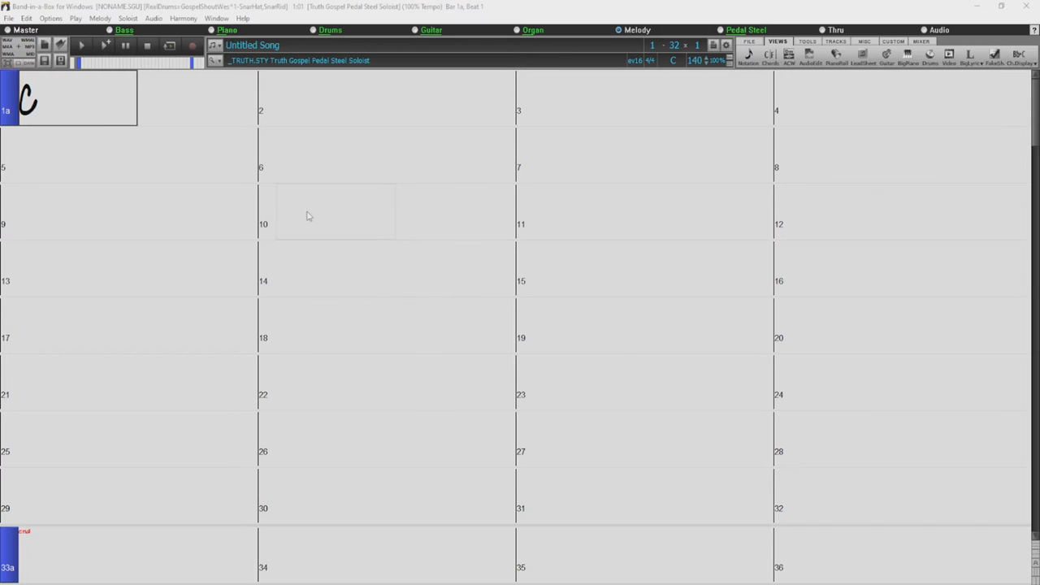
- Open the Set MicroChords dialog for bar 6 from its right-click menu
right_click(309, 152)
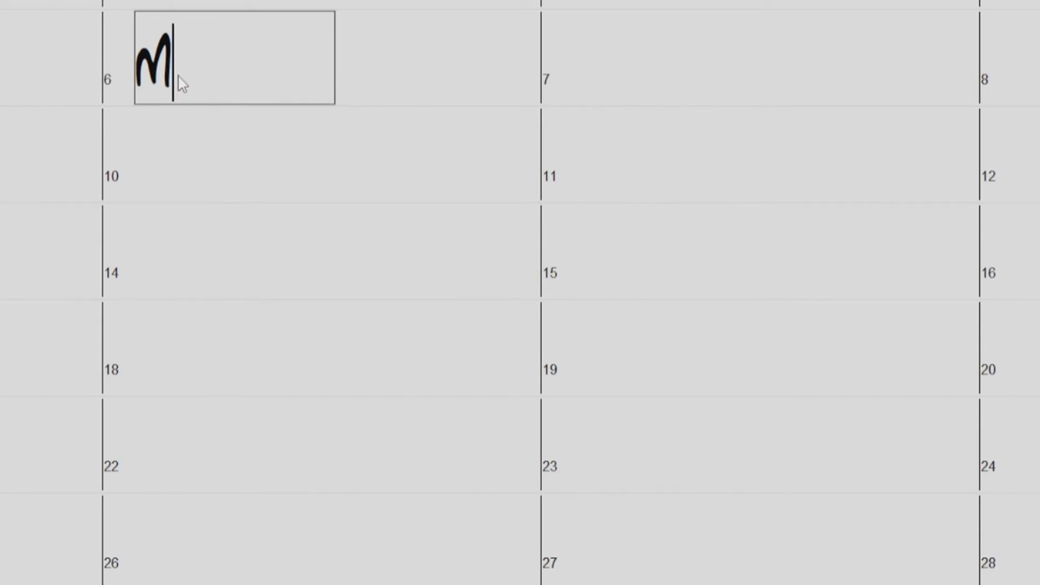
key(Return)
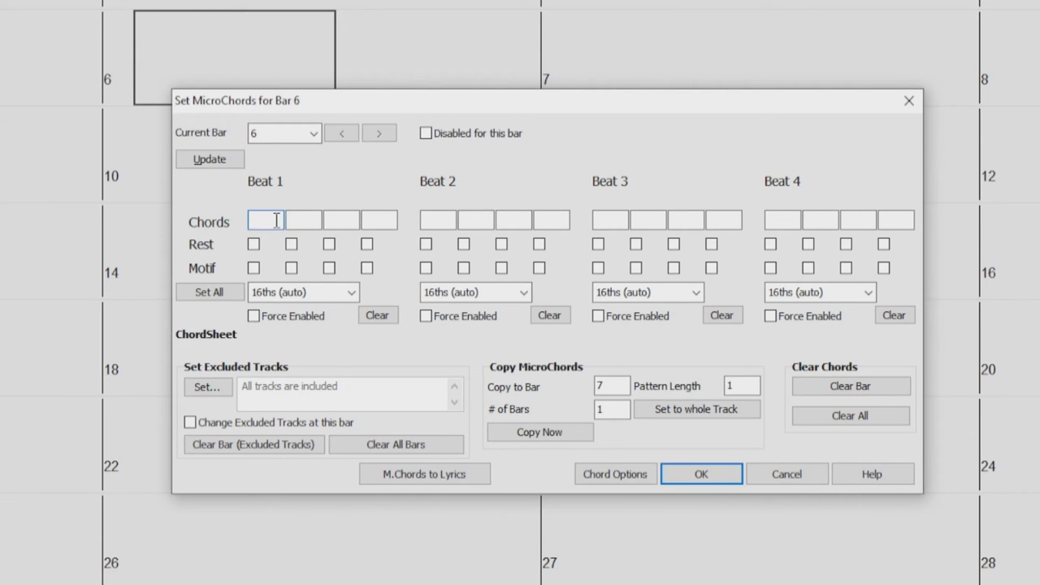
- Enter C and D in beat 1's microchord slots
text(c)
click(345, 221)
text(dm)
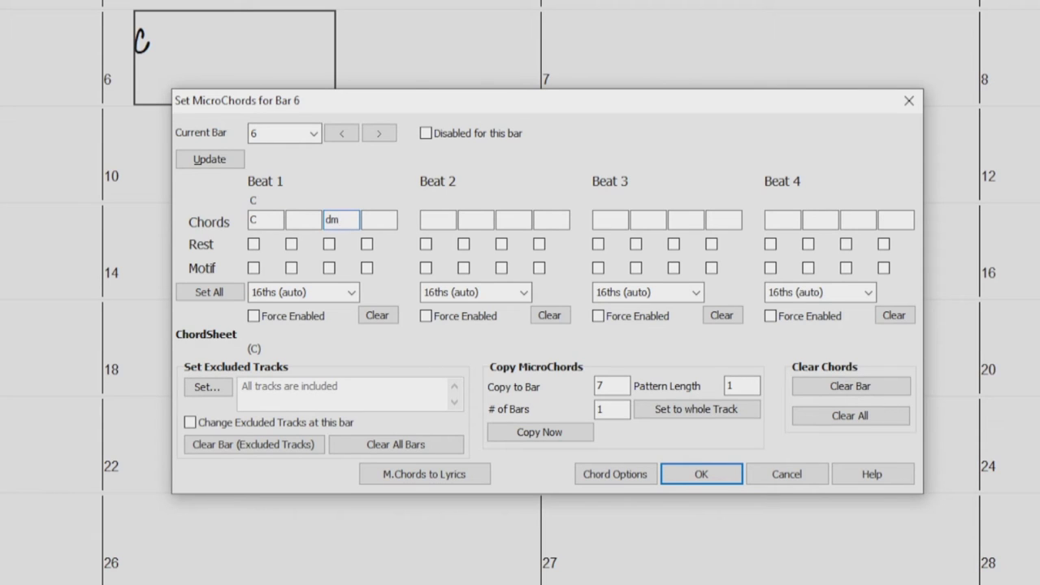
- Enter C, Dm, Em and D in beat 3's four slots and apply the microchords
click(608, 217)
text(c)
click(638, 219)
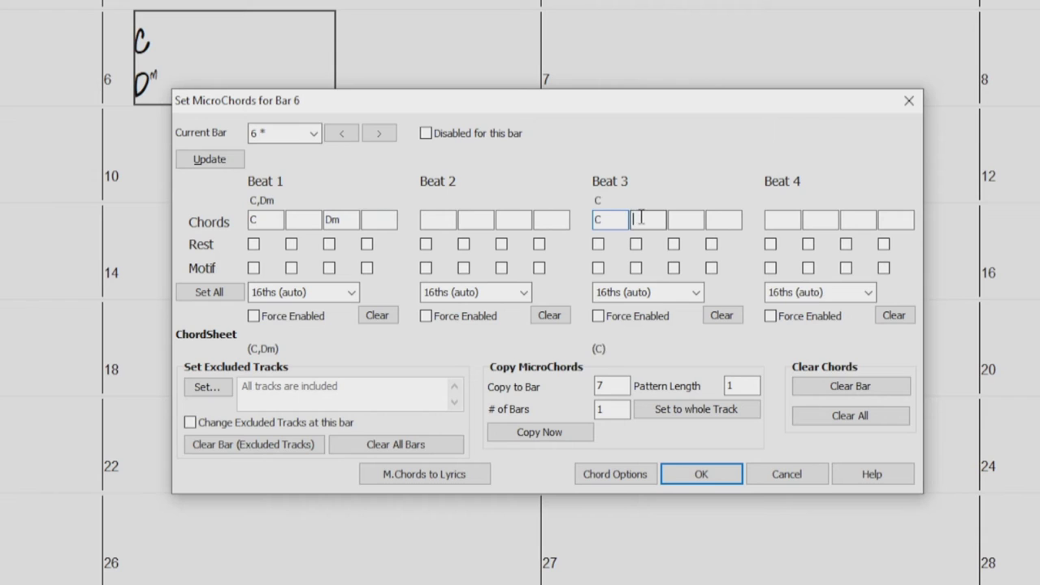
text(dm)
click(677, 218)
text(e)
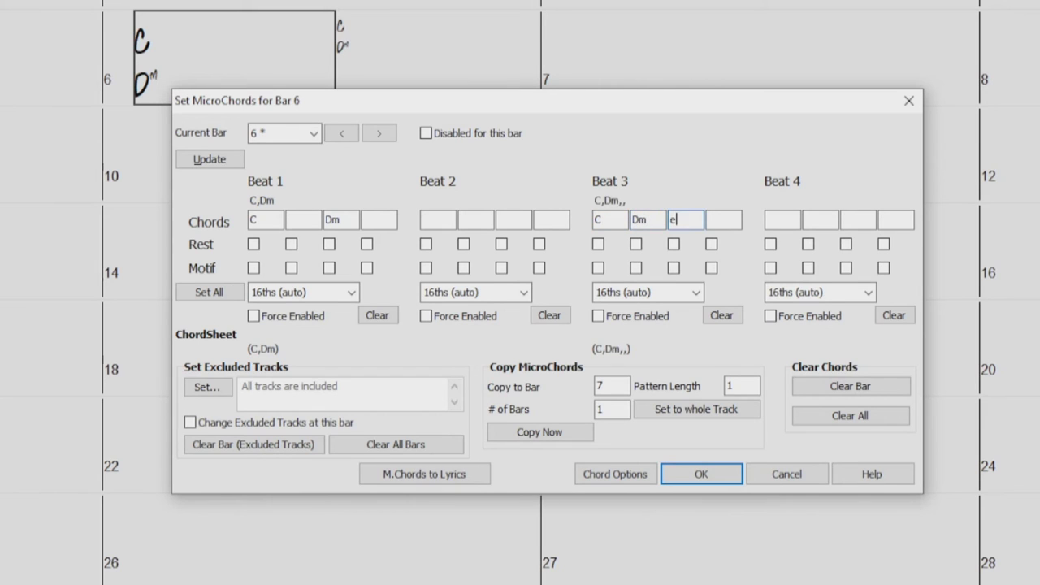
text(m)
click(707, 221)
text(d)
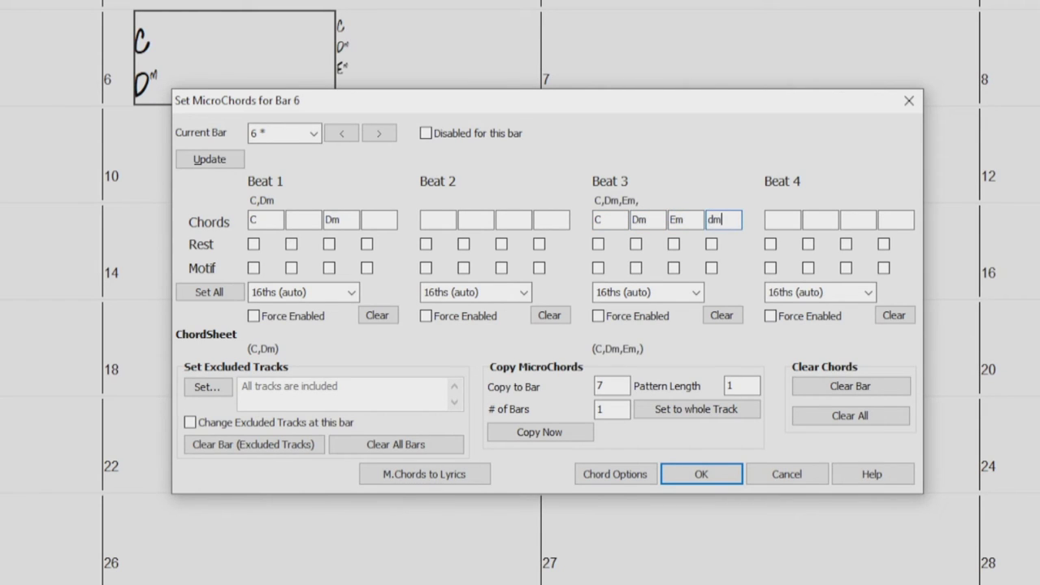
click(704, 474)
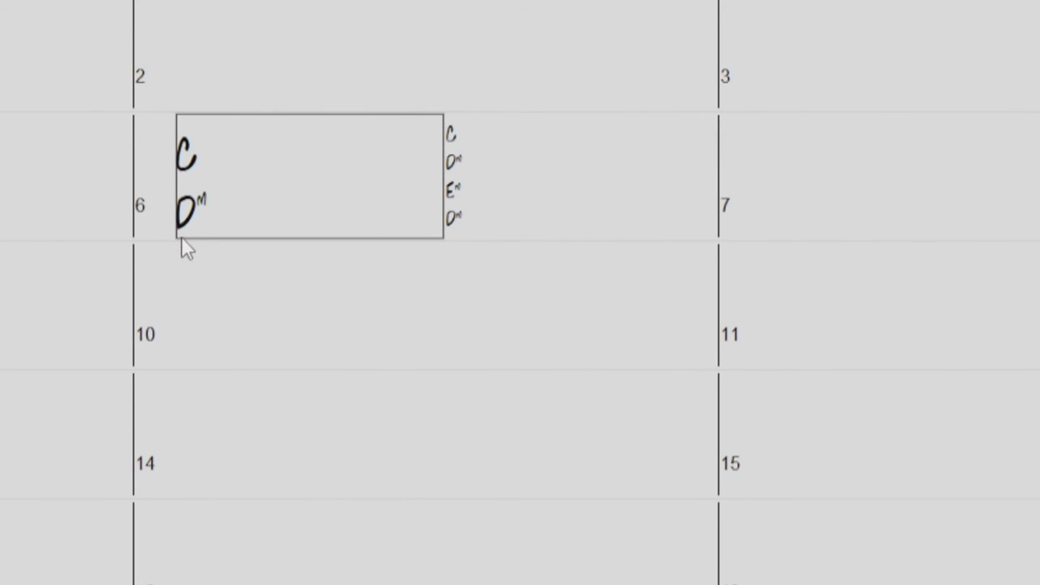
- Select bar 10 and type the microchord groups (C,Dm),(C,Dm,Em,Dm)
drag(181, 240, 459, 167)
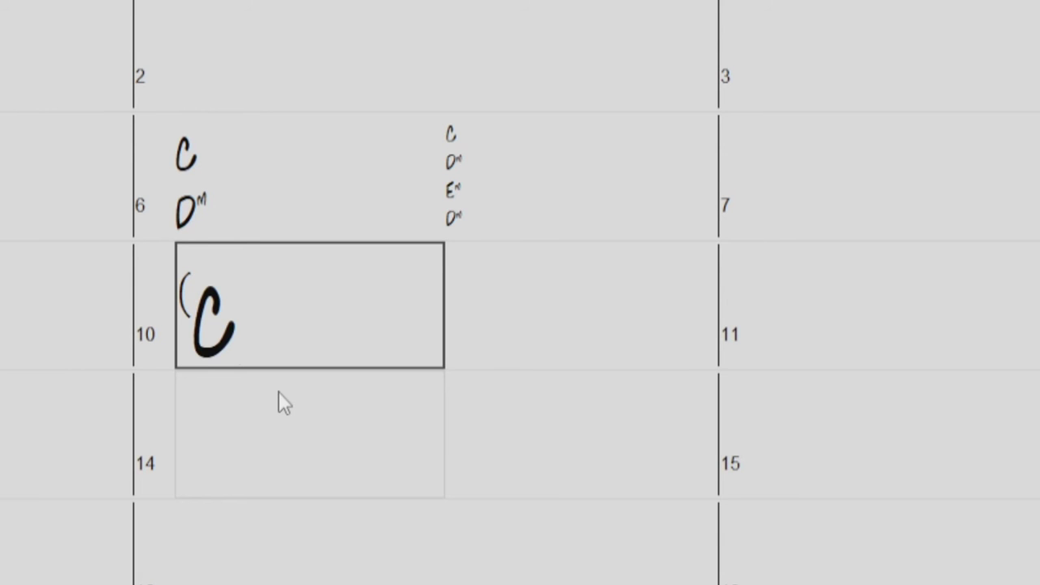
text(, DM))
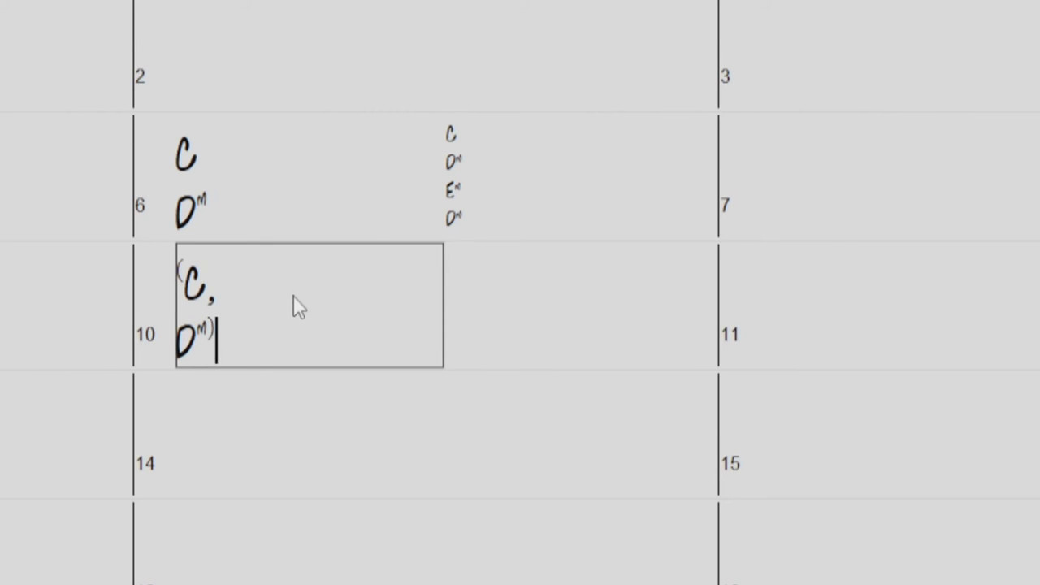
text(,)
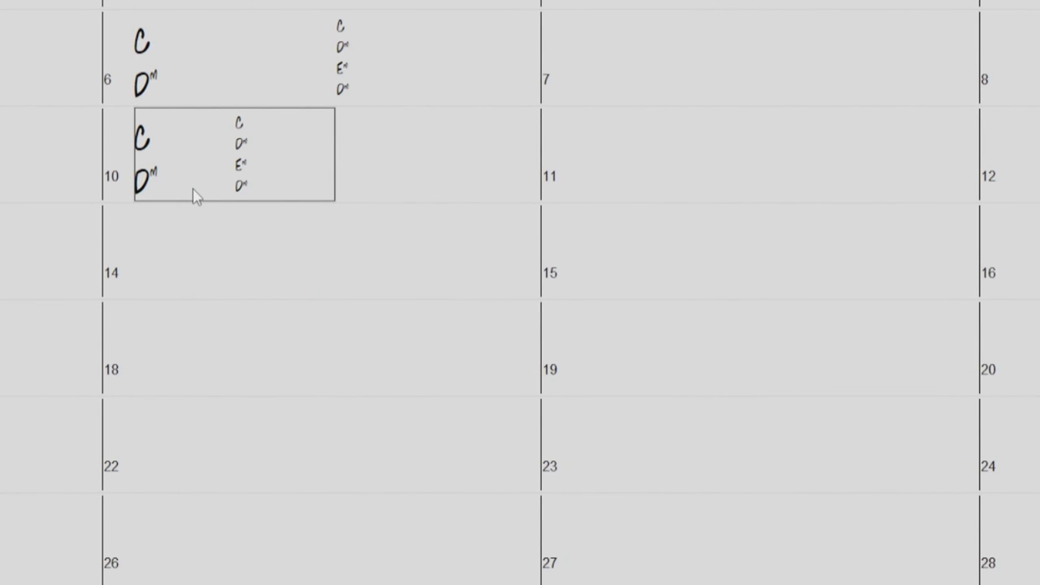
- Bring up bar 10's Set MicroChords dialog with M to check its microchords
text(M)
key(Return)
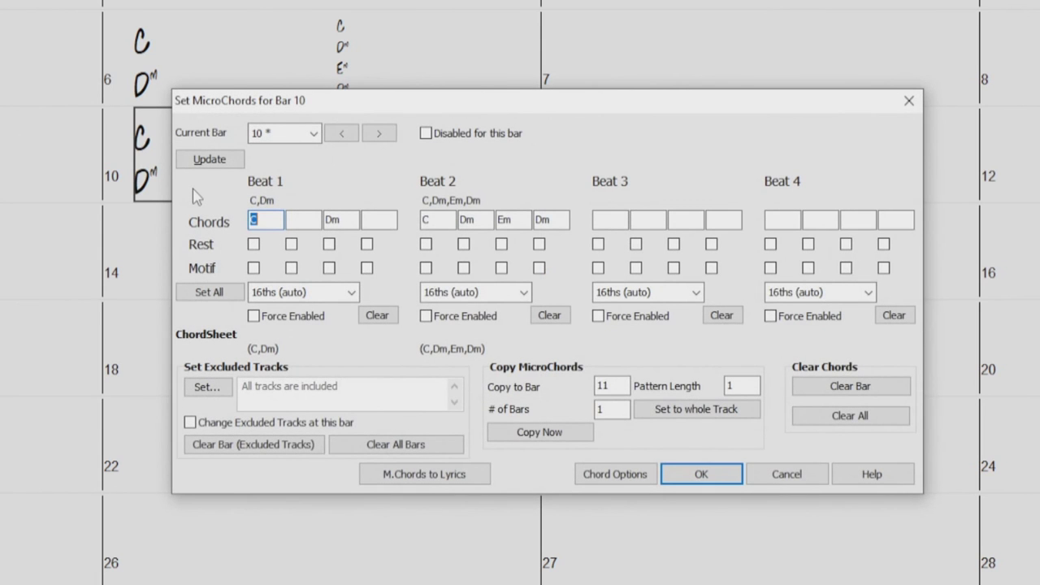